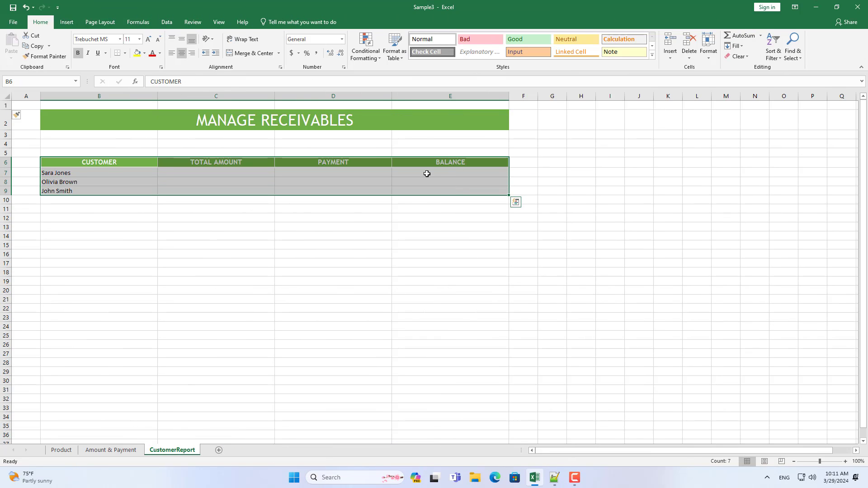
Step: Convert the CUSTOMER/TOTAL AMOUNT/PAYMENT/BALANCE range B6:E9 into Table1 with a green medium style
{"action": "left_click", "coordinate": [66, 23]}
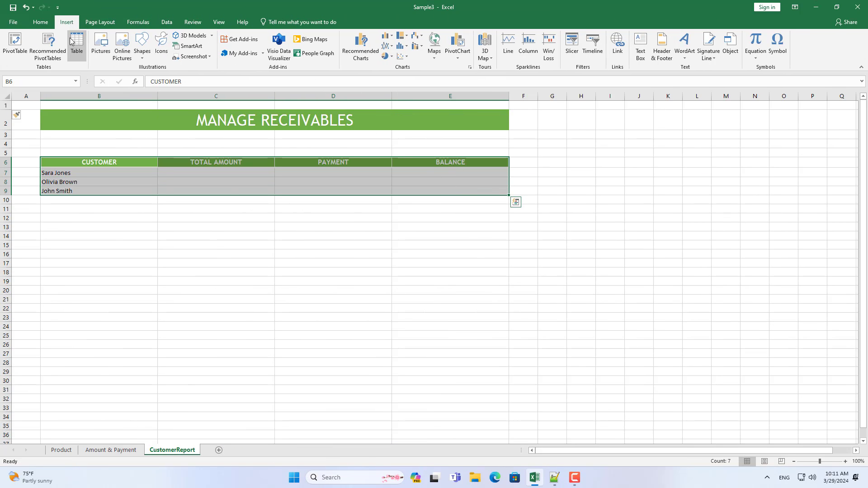
{"action": "left_click", "coordinate": [72, 43]}
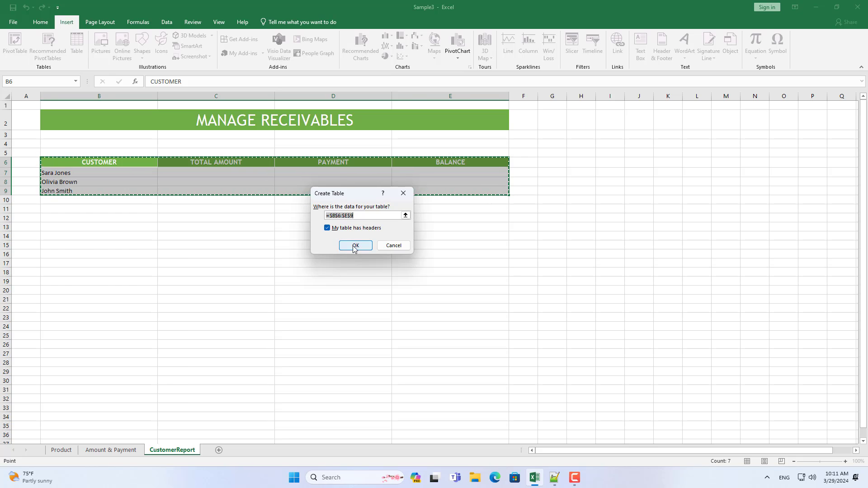
{"action": "left_click", "coordinate": [355, 246]}
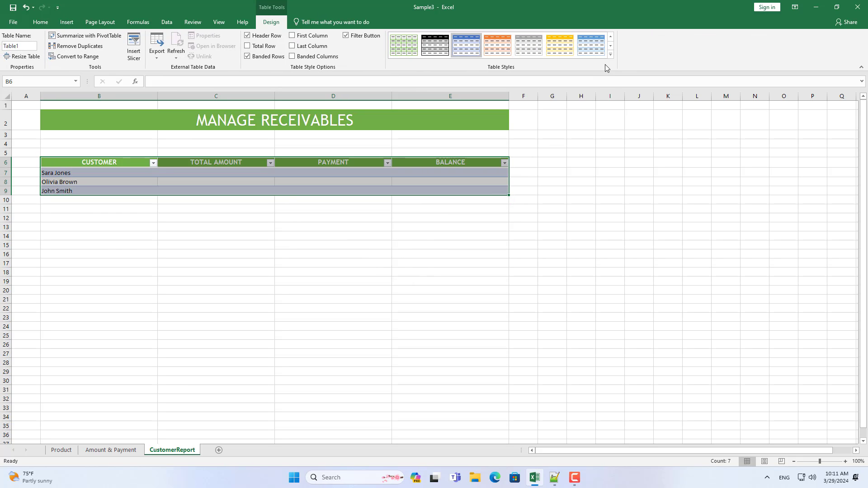
{"action": "left_click", "coordinate": [611, 54]}
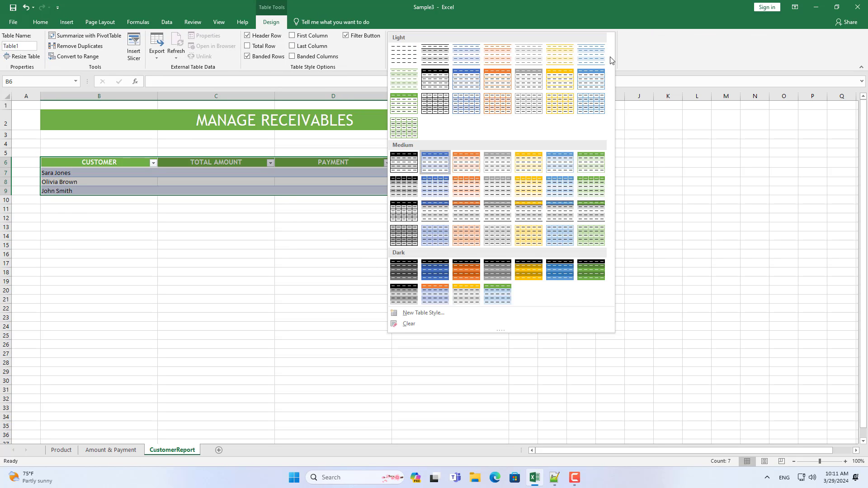
{"action": "left_click", "coordinate": [592, 189]}
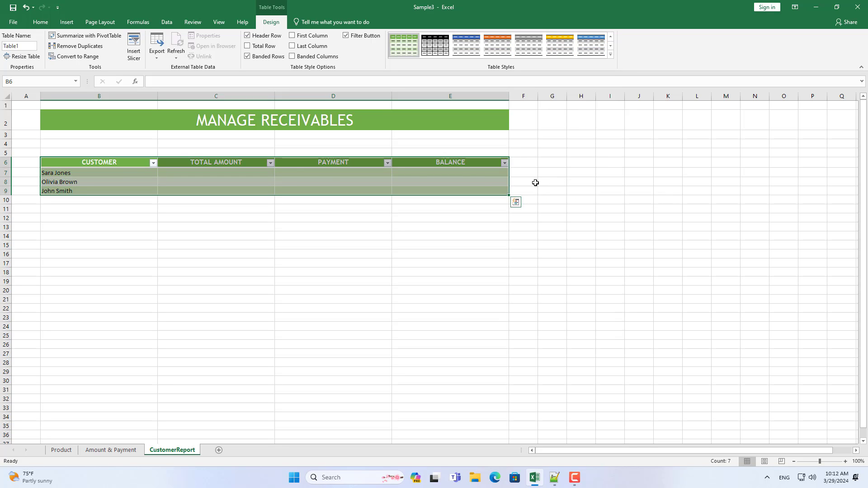
Step: Build =Table1[CUSTOMER] as a scratch formula in C13, copy the reference, and discard it
{"action": "left_click_drag", "start_coordinate": [124, 174], "coordinate": [120, 192]}
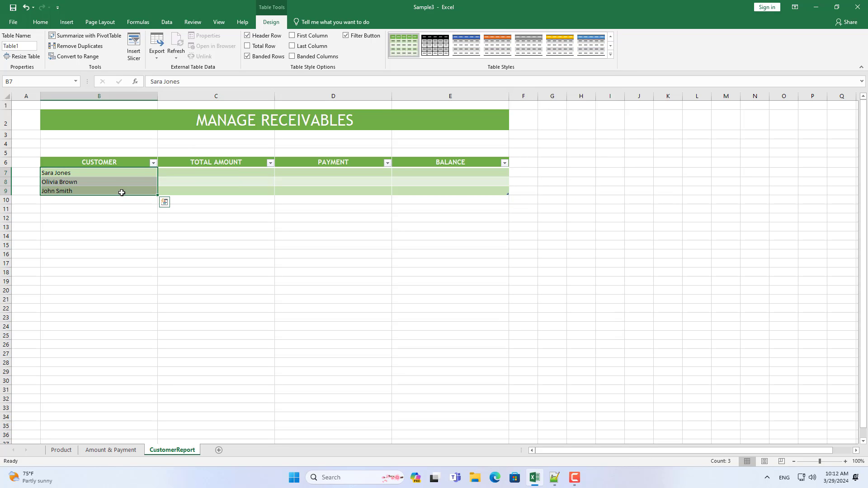
{"action": "left_click", "coordinate": [184, 225]}
{"action": "type", "text": "="}
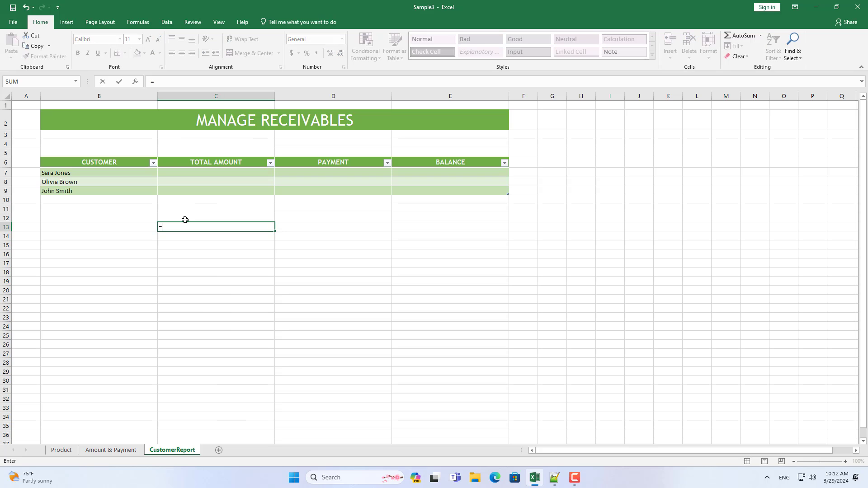
{"action": "left_click_drag", "start_coordinate": [135, 173], "coordinate": [134, 190]}
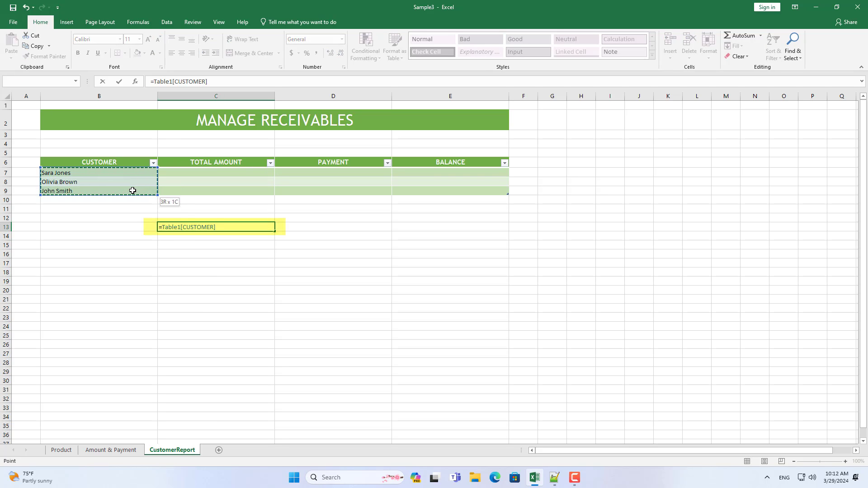
{"action": "left_click_drag", "start_coordinate": [222, 228], "coordinate": [130, 226]}
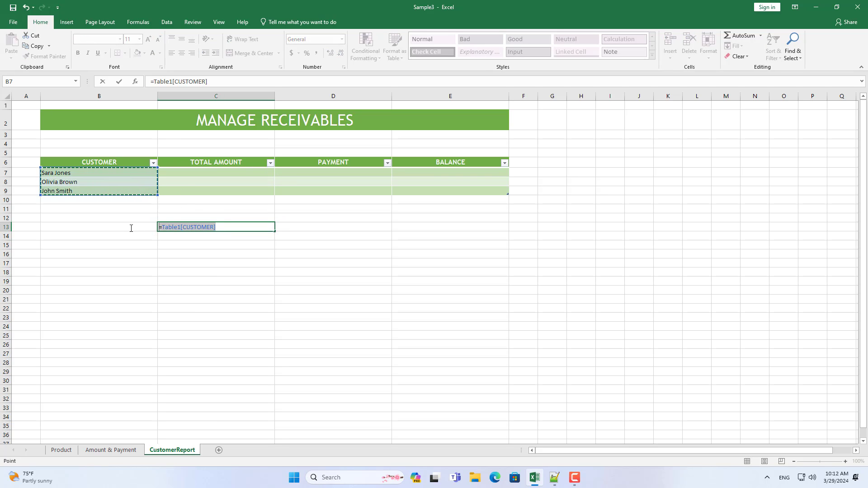
{"action": "right_click", "coordinate": [185, 229]}
{"action": "left_click", "coordinate": [202, 245]}
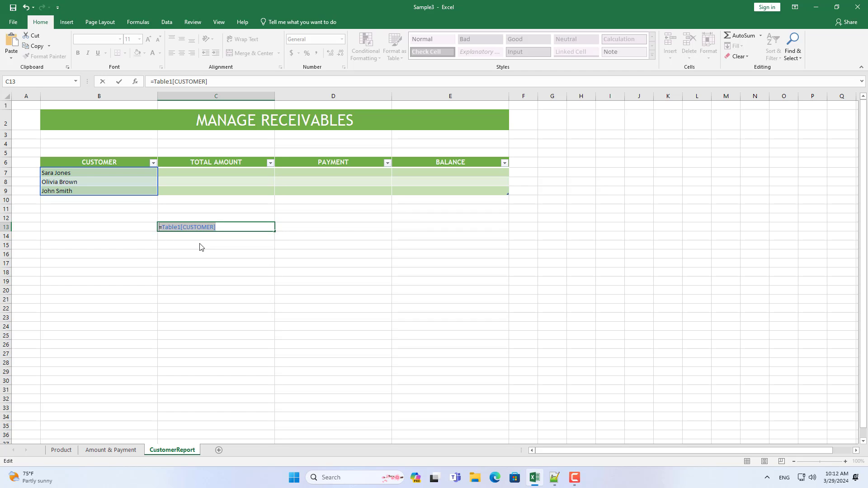
{"action": "key", "text": "Escape"}
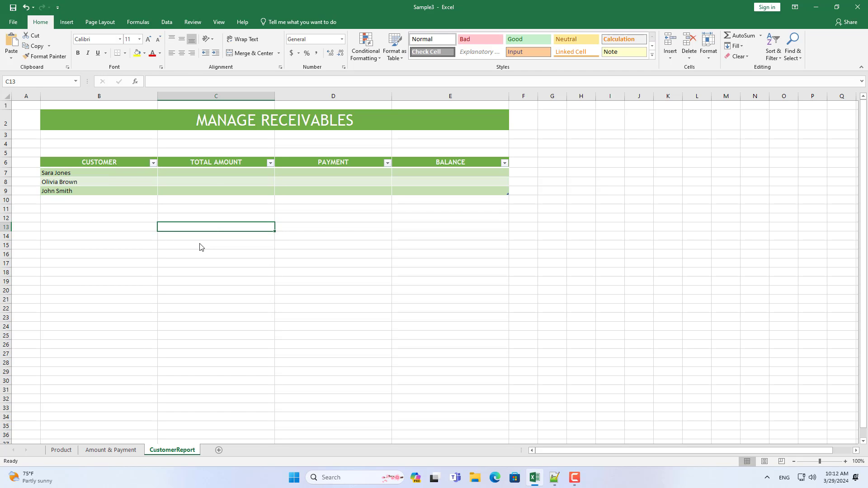
Step: Define the workbook name CustomerList referring to =Table1[CUSTOMER]
{"action": "left_click", "coordinate": [138, 23]}
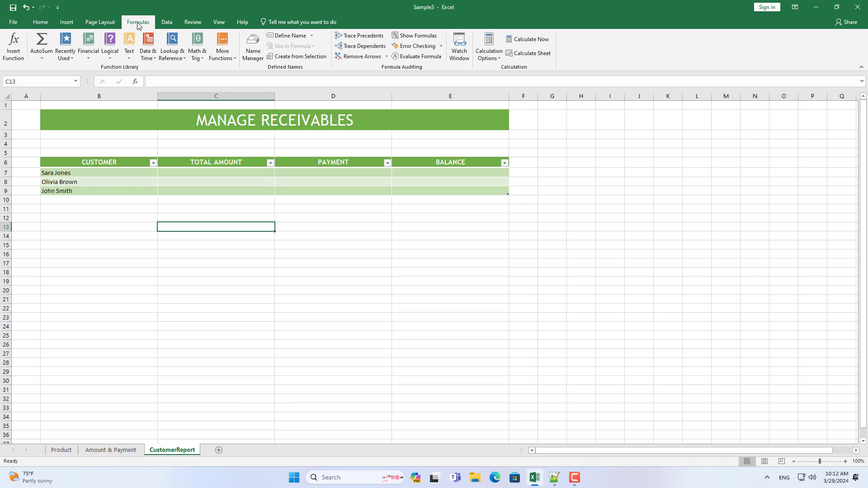
{"action": "left_click", "coordinate": [289, 36]}
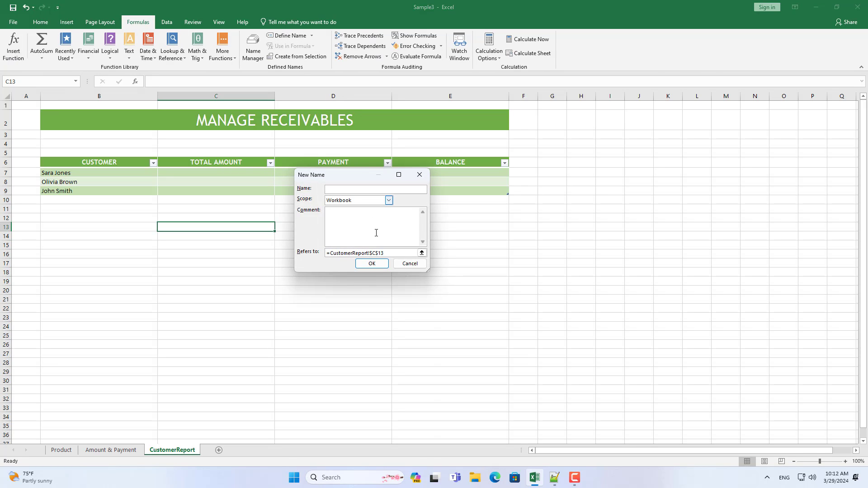
{"action": "left_click_drag", "start_coordinate": [394, 252], "coordinate": [327, 253]}
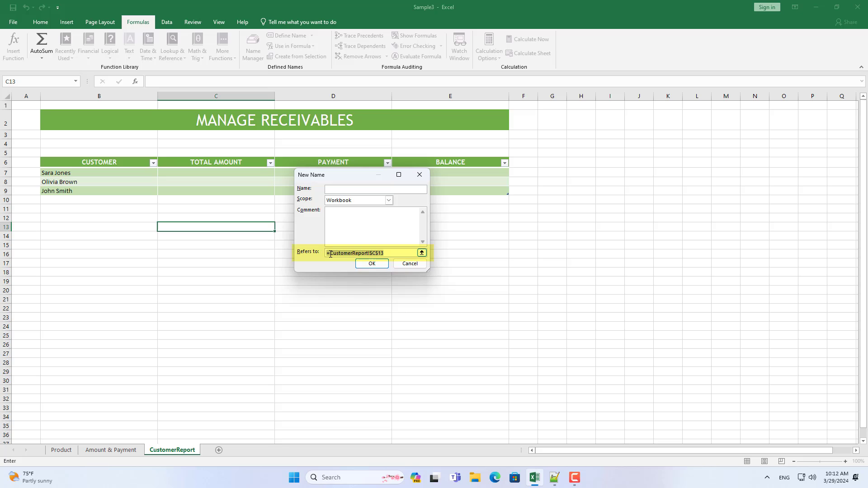
{"action": "right_click", "coordinate": [331, 256]}
{"action": "left_click", "coordinate": [348, 281]}
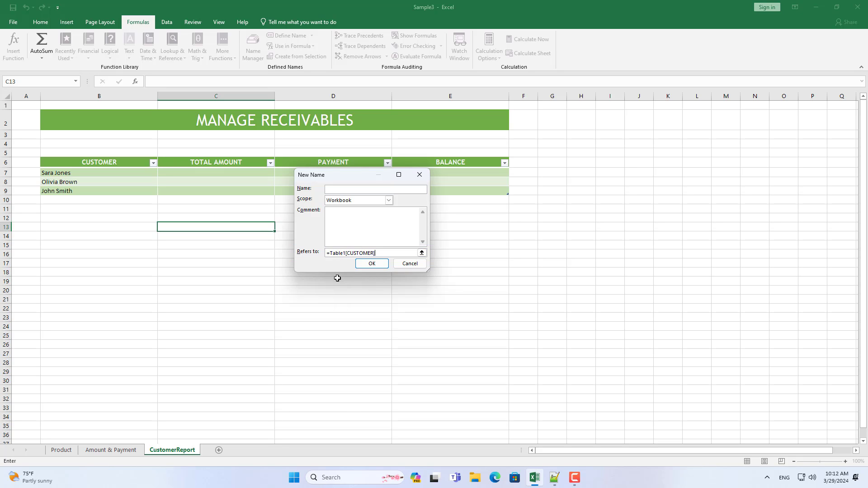
{"action": "left_click", "coordinate": [357, 190]}
{"action": "left_click", "coordinate": [367, 263]}
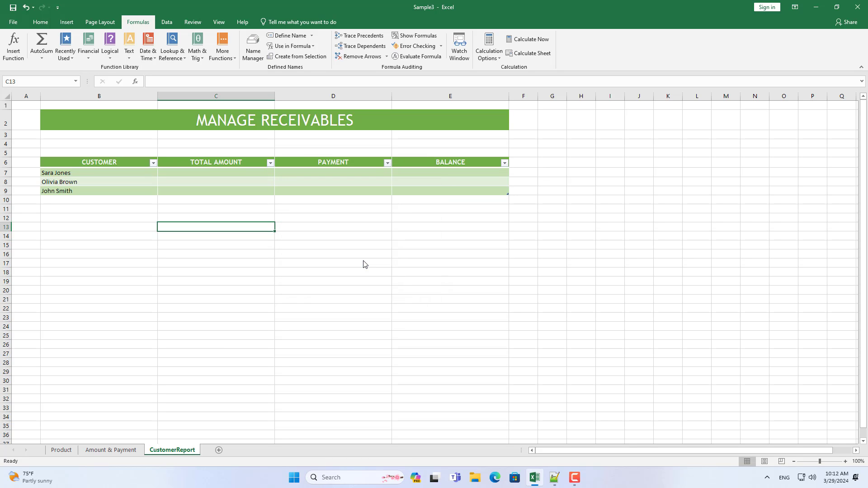
Step: On Amount & Payment, give C6 list validation sourced from =CustomerList and check its dropdown
{"action": "left_click", "coordinate": [128, 450]}
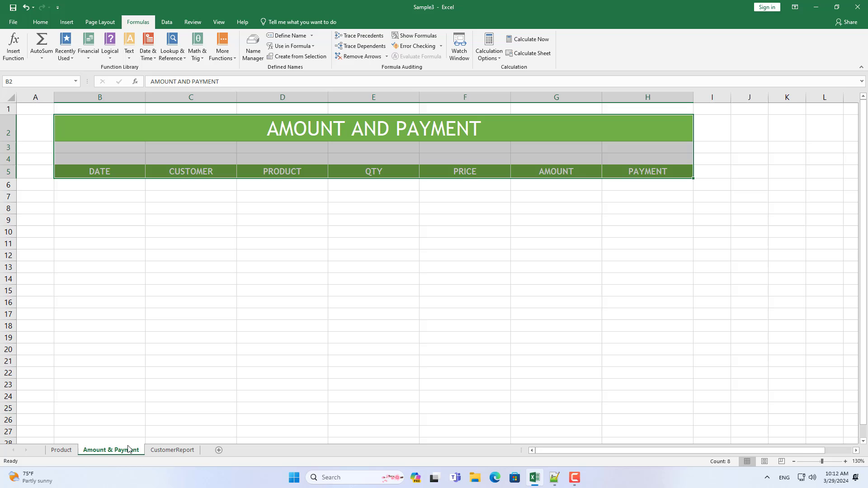
{"action": "left_click", "coordinate": [208, 185]}
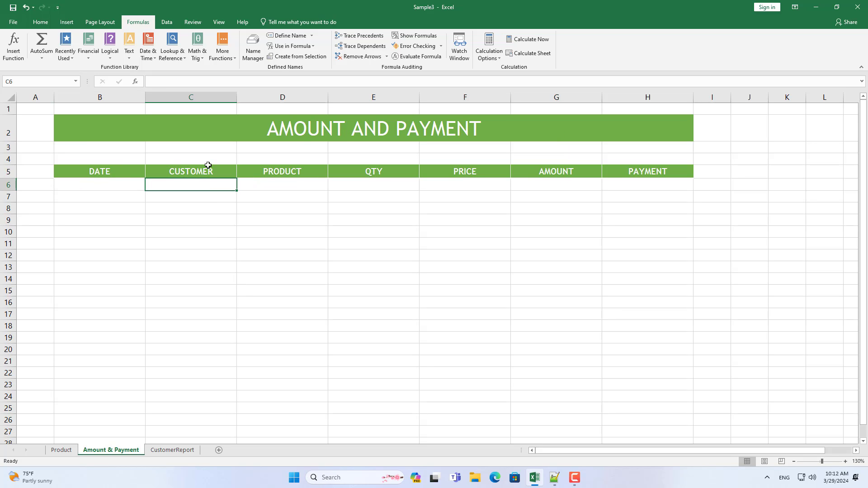
{"action": "left_click", "coordinate": [166, 22]}
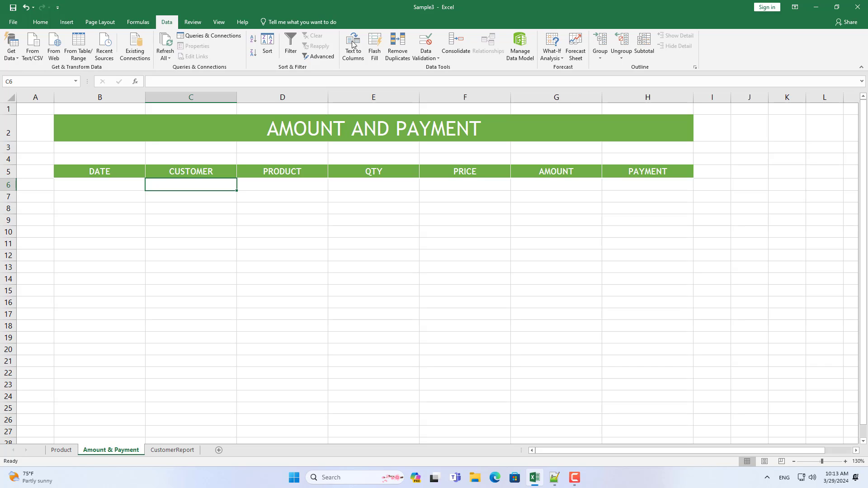
{"action": "left_click", "coordinate": [434, 41]}
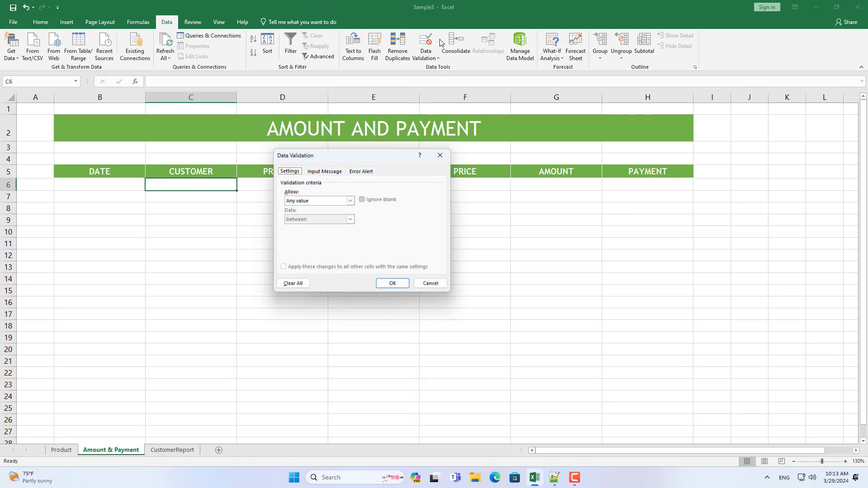
{"action": "left_click", "coordinate": [325, 202]}
{"action": "left_click", "coordinate": [320, 223]}
{"action": "left_click", "coordinate": [317, 239]}
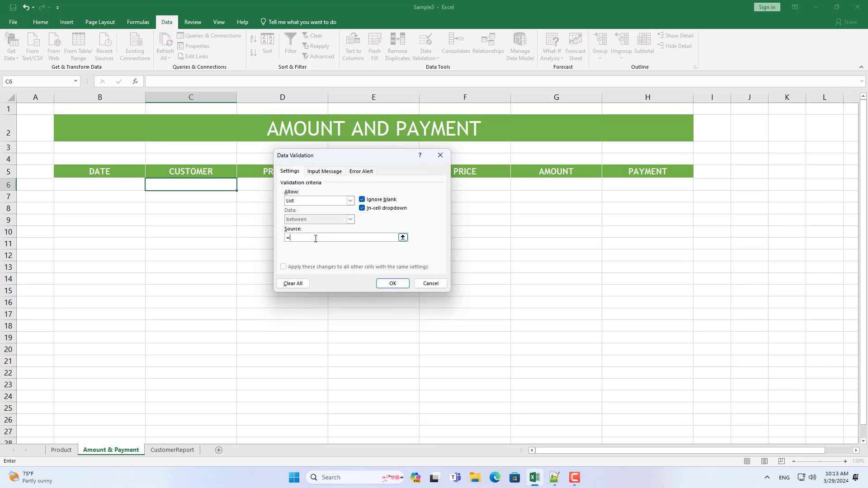
{"action": "type", "text": "=CustomerList"}
{"action": "left_click", "coordinate": [391, 284]}
{"action": "left_click", "coordinate": [240, 186]}
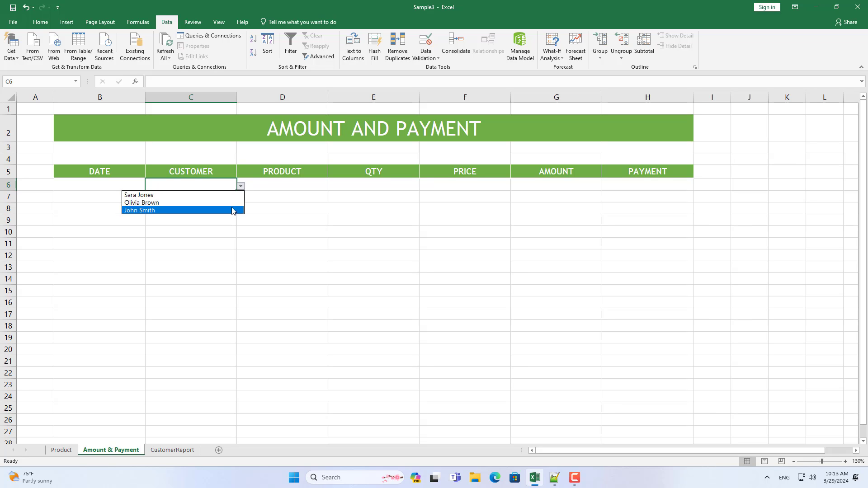
{"action": "left_click", "coordinate": [241, 186]}
{"action": "left_click", "coordinate": [280, 184]}
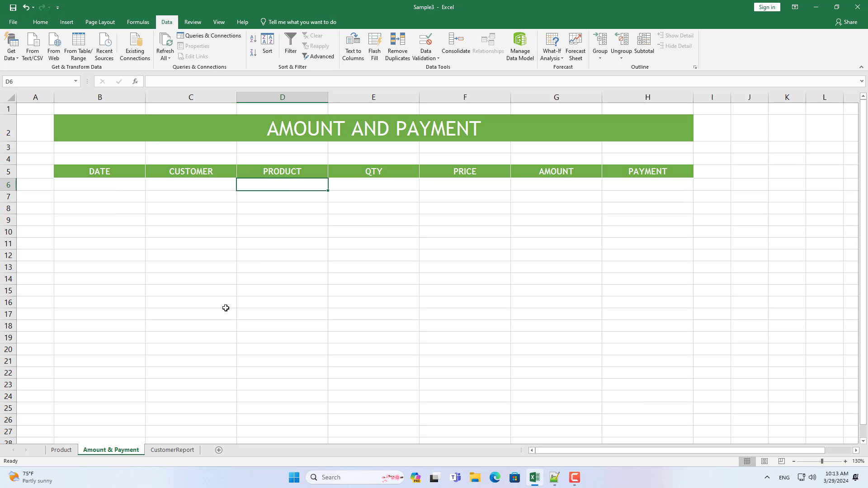
Step: On the Product sheet, convert the Product/Price list B4:C9 into a table with headers
{"action": "left_click", "coordinate": [62, 451]}
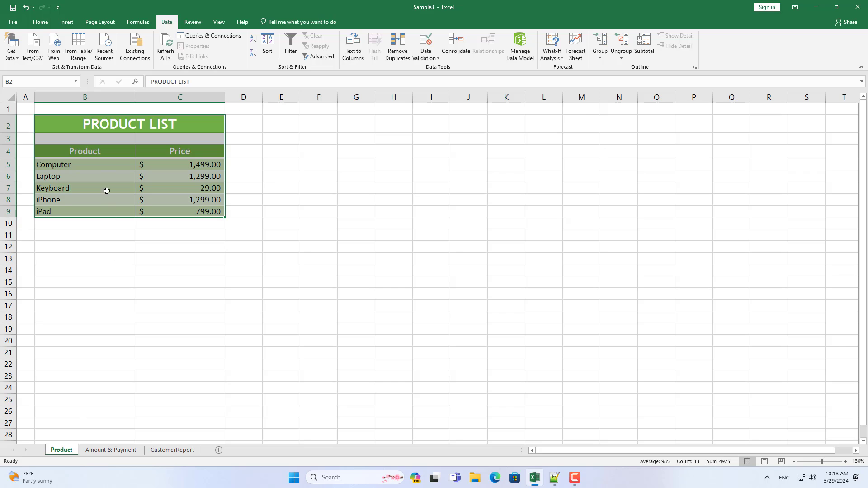
{"action": "left_click_drag", "start_coordinate": [94, 151], "coordinate": [179, 211]}
{"action": "left_click", "coordinate": [67, 22]}
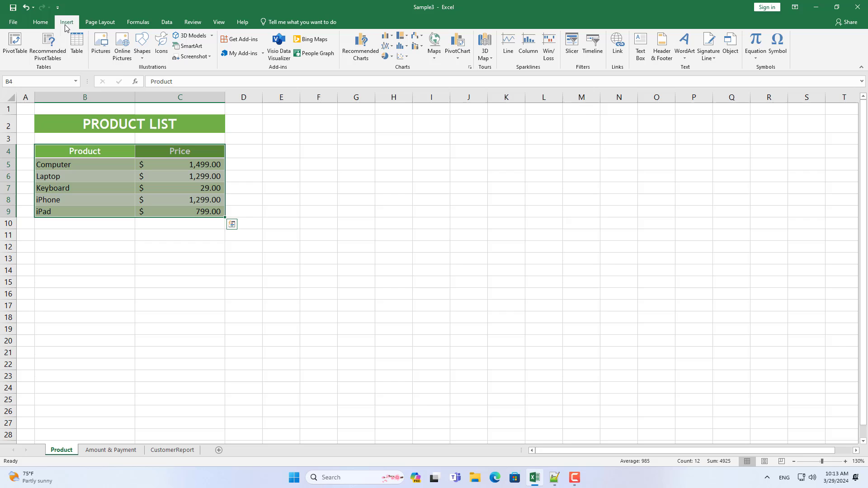
{"action": "left_click", "coordinate": [77, 45]}
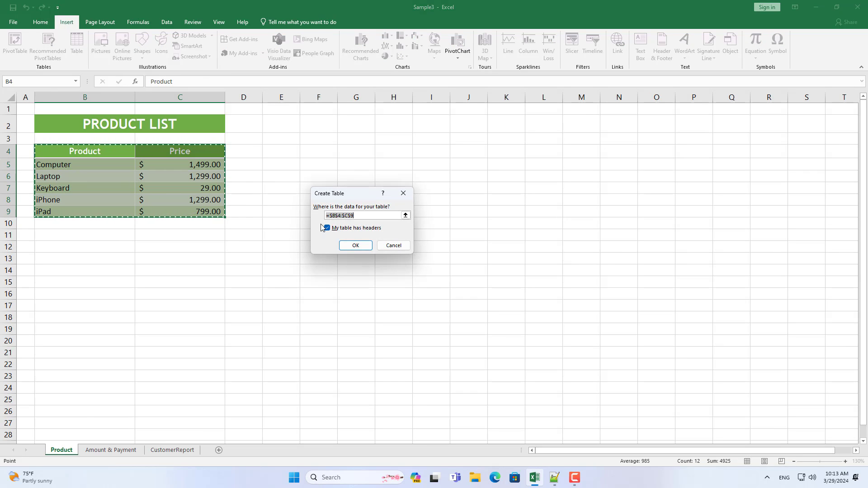
{"action": "left_click", "coordinate": [355, 245]}
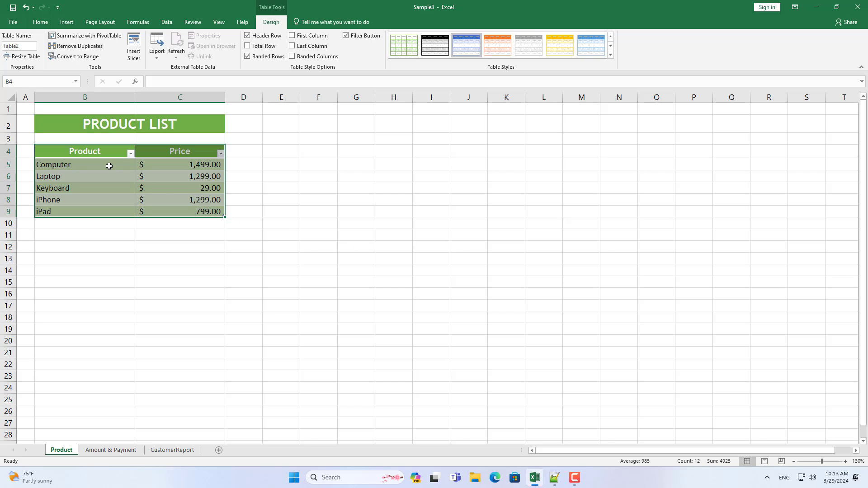
Step: Build =Table2[Product] in B13, copy the reference, and leave B13 empty
{"action": "left_click_drag", "start_coordinate": [109, 165], "coordinate": [109, 213]}
{"action": "left_click", "coordinate": [126, 256]}
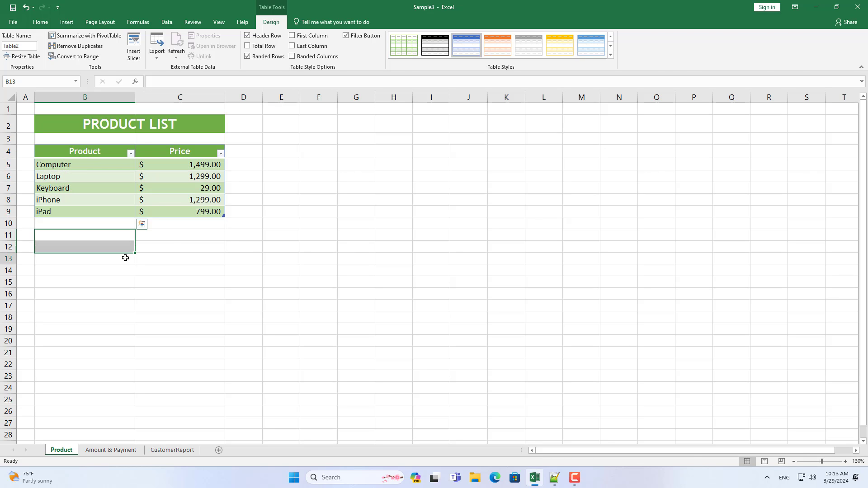
{"action": "type", "text": "="}
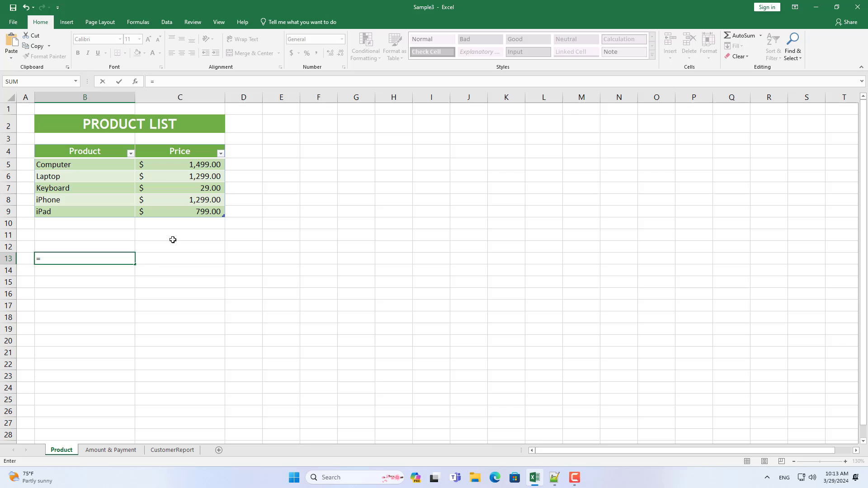
{"action": "left_click_drag", "start_coordinate": [123, 166], "coordinate": [115, 211]}
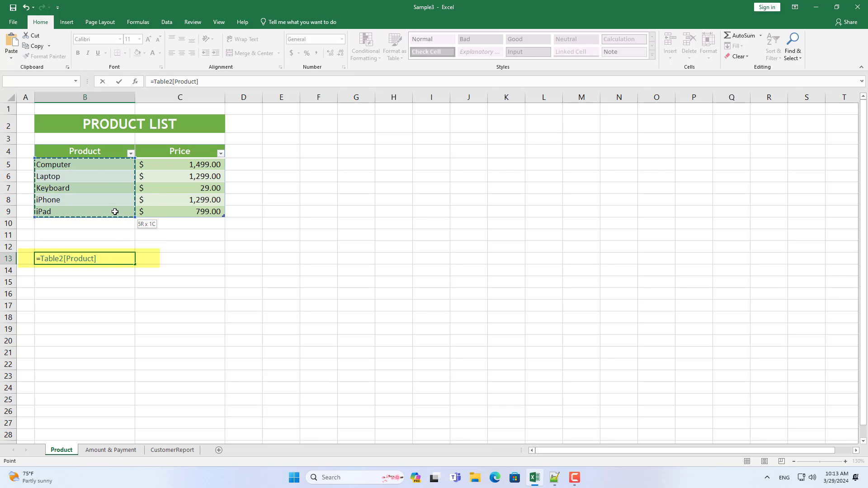
{"action": "left_click_drag", "start_coordinate": [107, 260], "coordinate": [36, 260]}
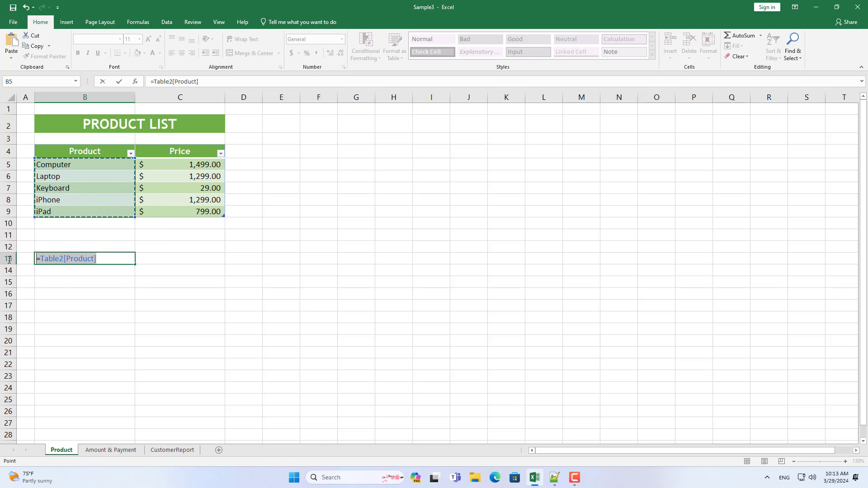
{"action": "right_click", "coordinate": [56, 263]}
{"action": "left_click", "coordinate": [75, 280]}
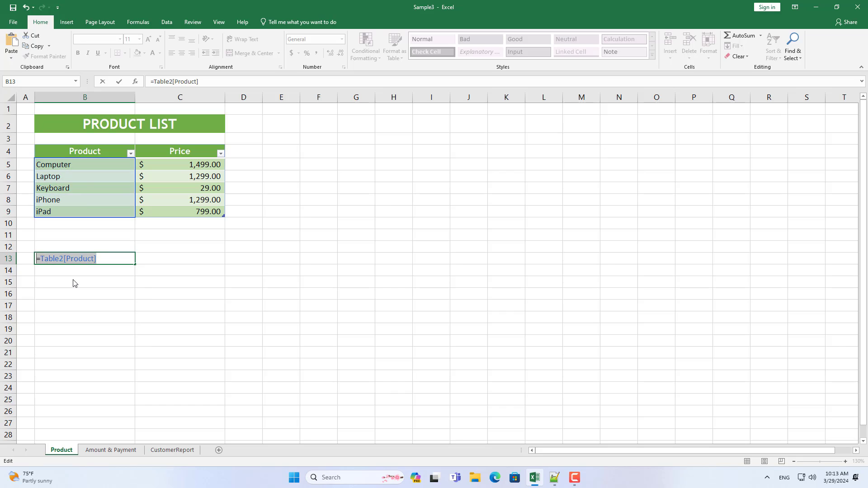
{"action": "key", "text": "Escape"}
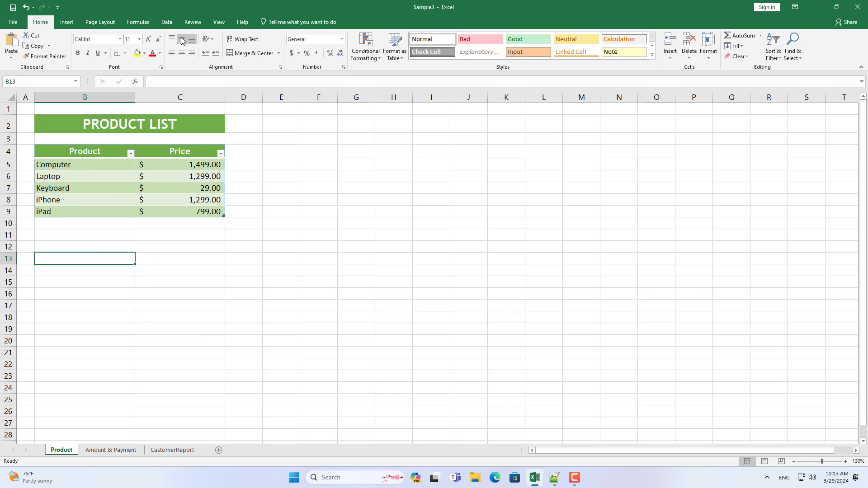
Step: Define the workbook name ProductList pointing to =Table2[Product], copying the name for later use
{"action": "left_click", "coordinate": [138, 23]}
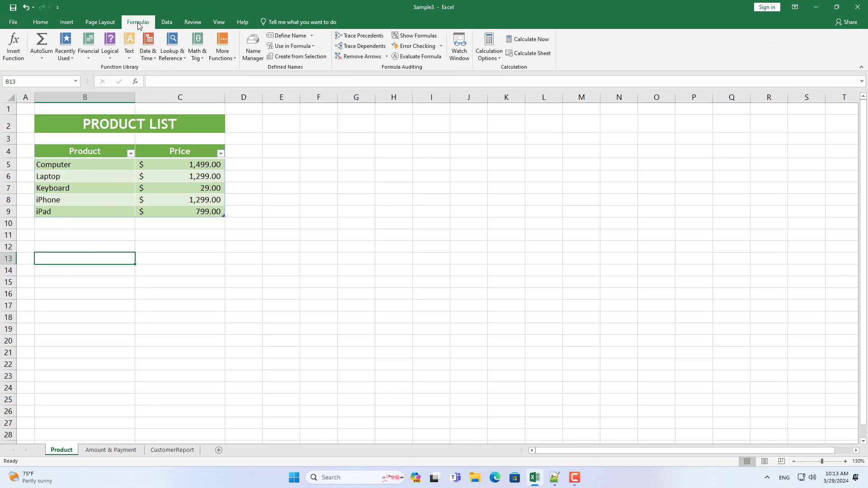
{"action": "left_click", "coordinate": [288, 35]}
{"action": "left_click", "coordinate": [370, 254]}
{"action": "left_click_drag", "start_coordinate": [369, 255], "coordinate": [327, 253]}
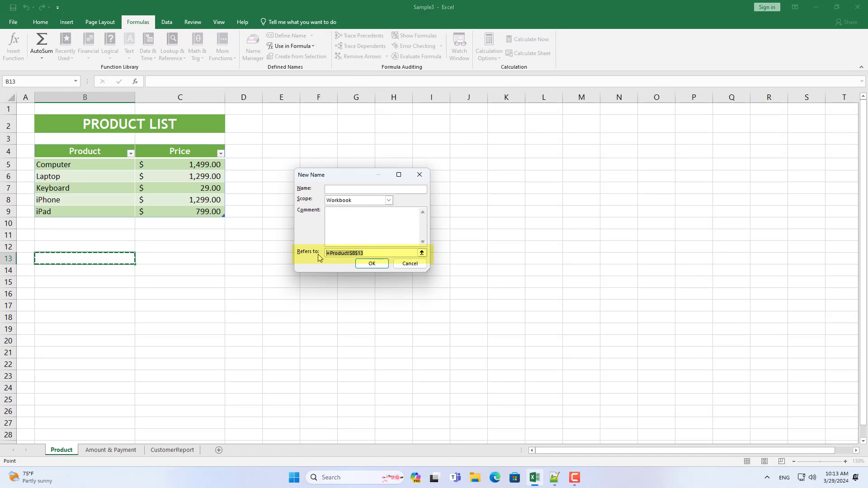
{"action": "right_click", "coordinate": [333, 253]}
{"action": "left_click", "coordinate": [343, 270]}
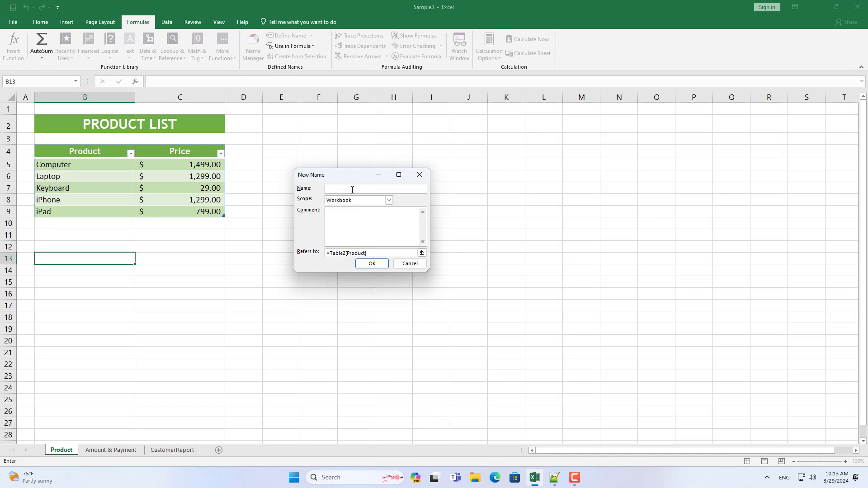
{"action": "type", "text": "ProductList"}
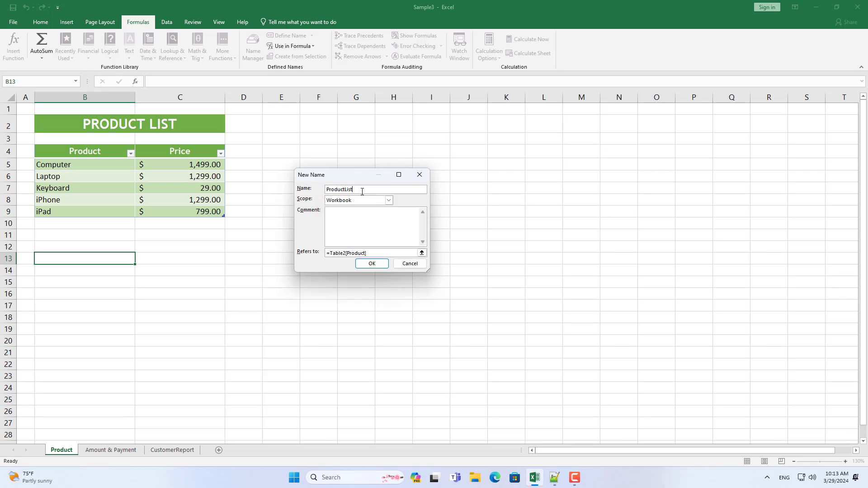
{"action": "left_click_drag", "start_coordinate": [359, 190], "coordinate": [316, 190]}
{"action": "right_click", "coordinate": [333, 192]}
{"action": "left_click", "coordinate": [347, 214]}
{"action": "left_click", "coordinate": [367, 264]}
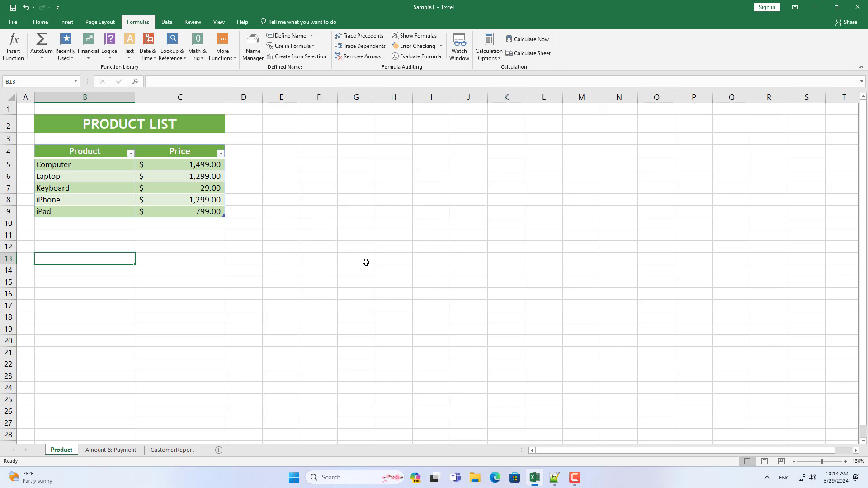
Step: Give Amount & Payment cell D6 list validation sourced from =ProductList and check its dropdown
{"action": "left_click", "coordinate": [126, 451]}
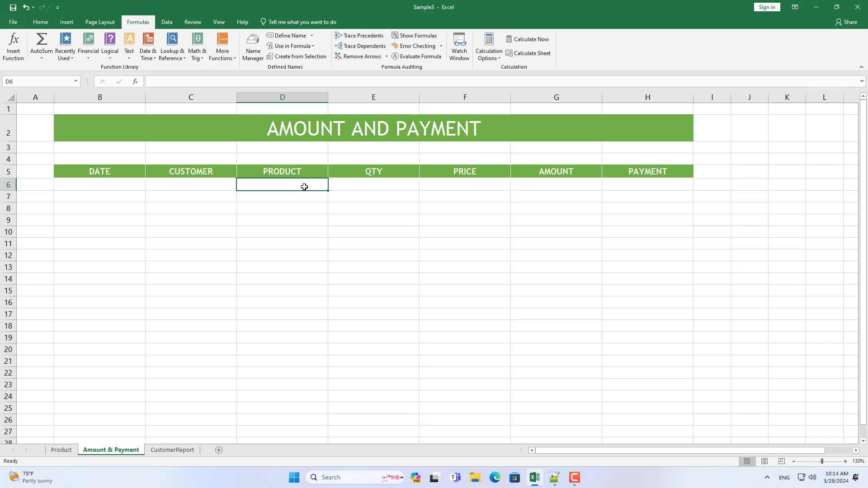
{"action": "left_click", "coordinate": [171, 22]}
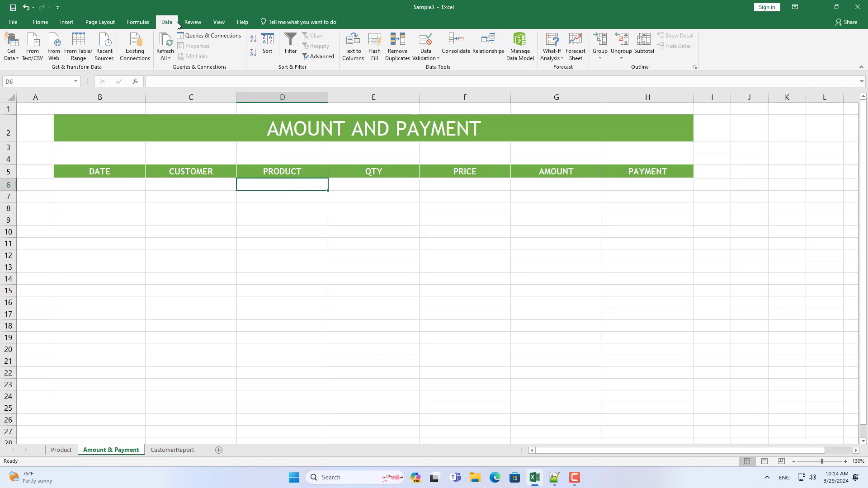
{"action": "left_click", "coordinate": [425, 41]}
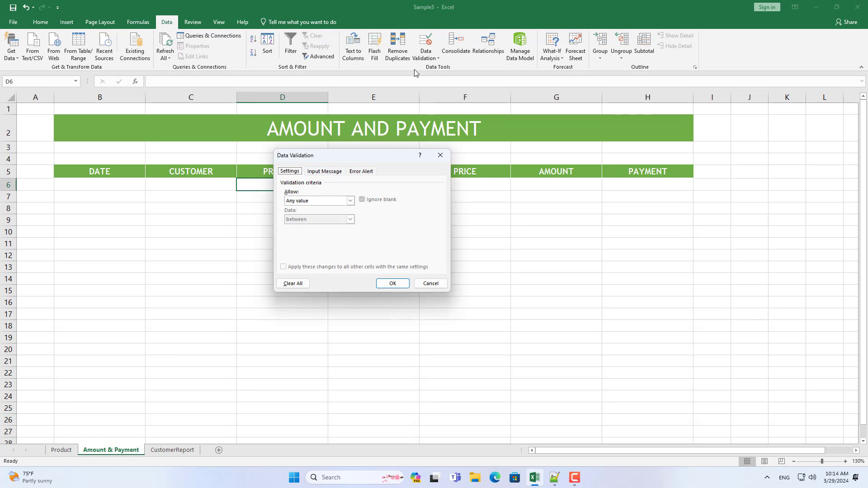
{"action": "left_click", "coordinate": [343, 203]}
{"action": "left_click", "coordinate": [332, 225]}
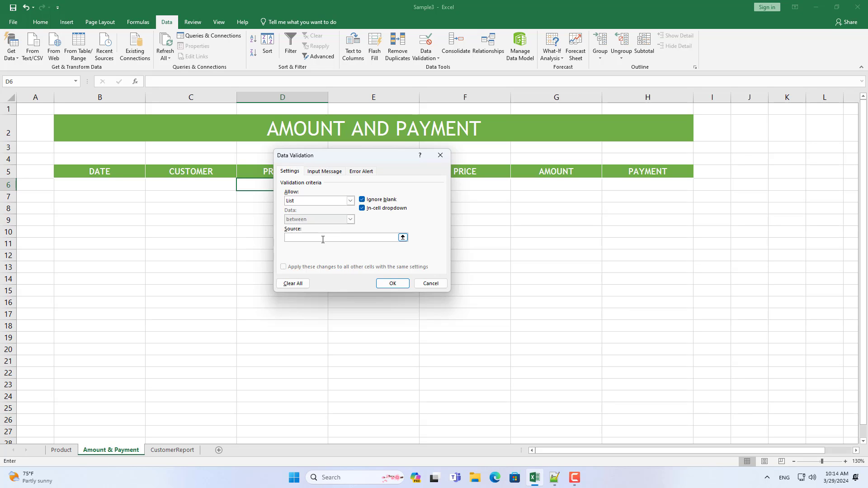
{"action": "left_click", "coordinate": [323, 239]}
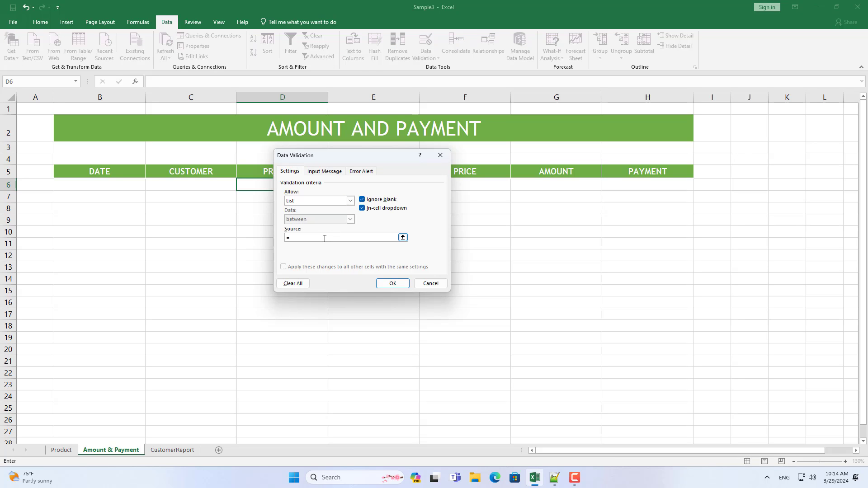
{"action": "type", "text": "="}
{"action": "right_click", "coordinate": [325, 238]}
{"action": "left_click", "coordinate": [339, 266]}
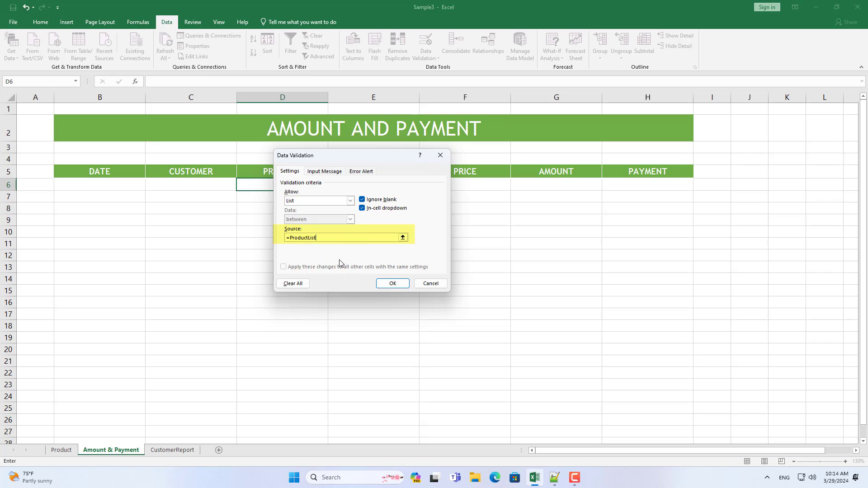
{"action": "left_click", "coordinate": [380, 284]}
{"action": "left_click", "coordinate": [332, 186]}
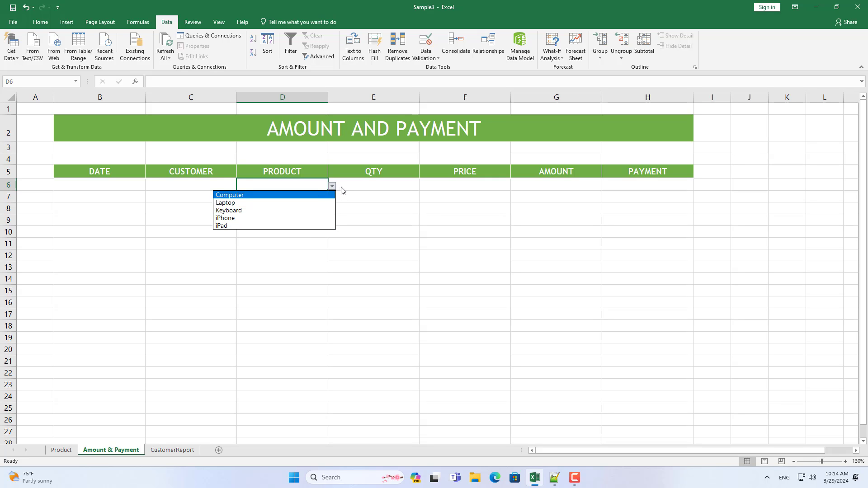
Step: Enter today's date 3/29/2024 in B6 and pick the first customer in C6
{"action": "key", "text": "Escape"}
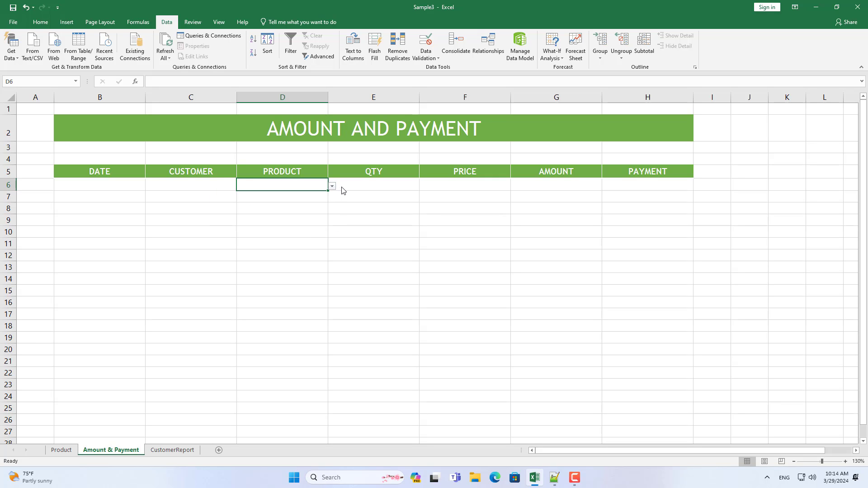
{"action": "left_click", "coordinate": [134, 184]}
{"action": "key", "text": "ctrl+semicolon"}
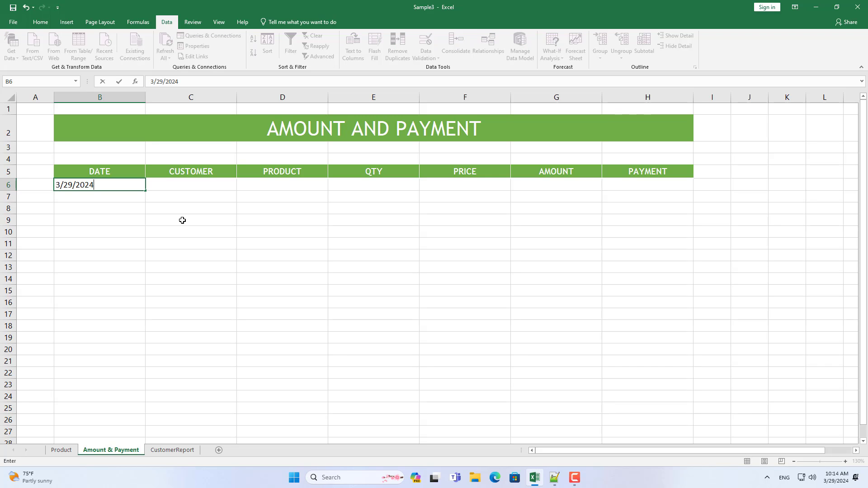
{"action": "key", "text": "Tab"}
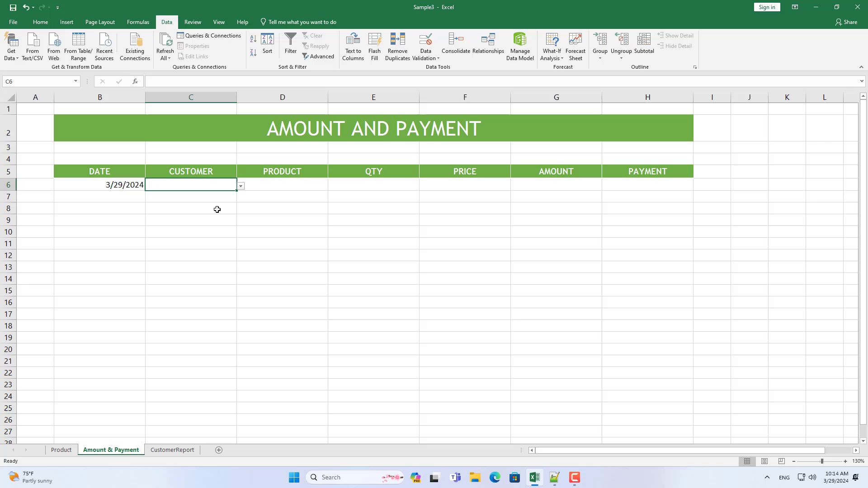
{"action": "left_click", "coordinate": [240, 186]}
{"action": "left_click", "coordinate": [238, 195]}
Step: Choose Computer as the product in D6, enter quantity 2 in E6, and select B5:H6
{"action": "left_click", "coordinate": [300, 186]}
{"action": "left_click", "coordinate": [334, 188]}
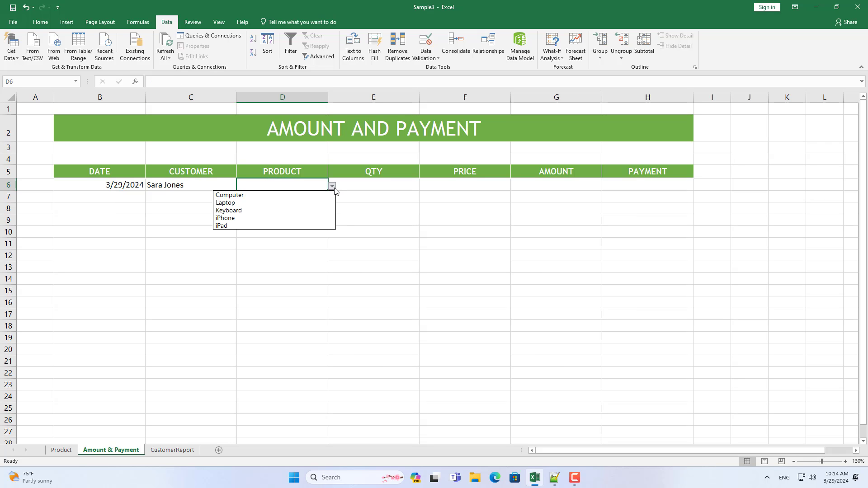
{"action": "left_click", "coordinate": [330, 196]}
{"action": "left_click", "coordinate": [391, 184]}
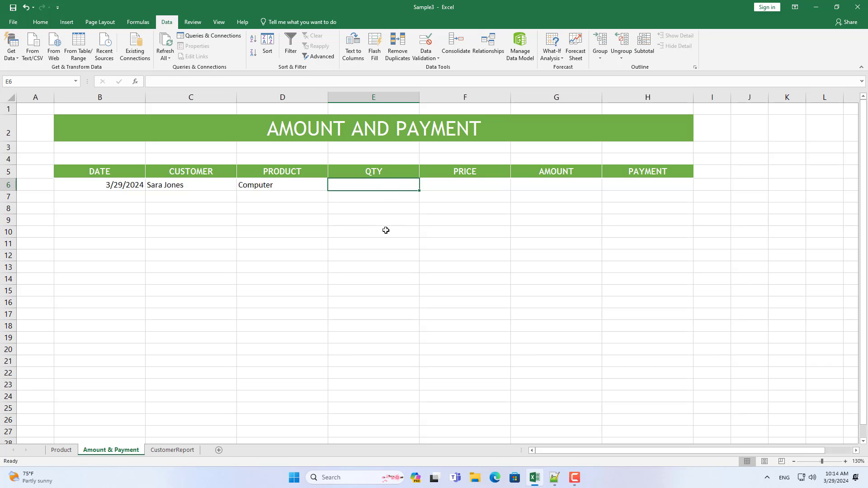
{"action": "type", "text": "2"}
{"action": "left_click", "coordinate": [452, 186]}
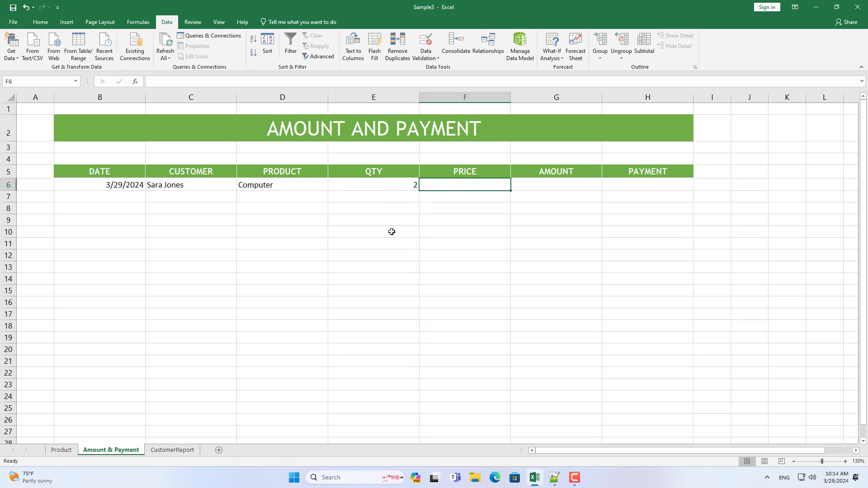
{"action": "left_click_drag", "start_coordinate": [137, 171], "coordinate": [680, 178]}
Step: Turn B5:H6 into a table with headers and a green medium style
{"action": "left_click", "coordinate": [66, 24]}
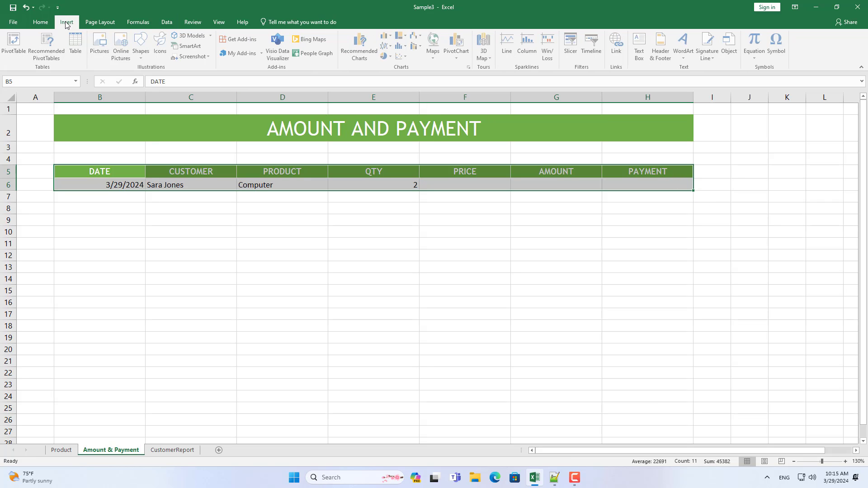
{"action": "left_click", "coordinate": [77, 49]}
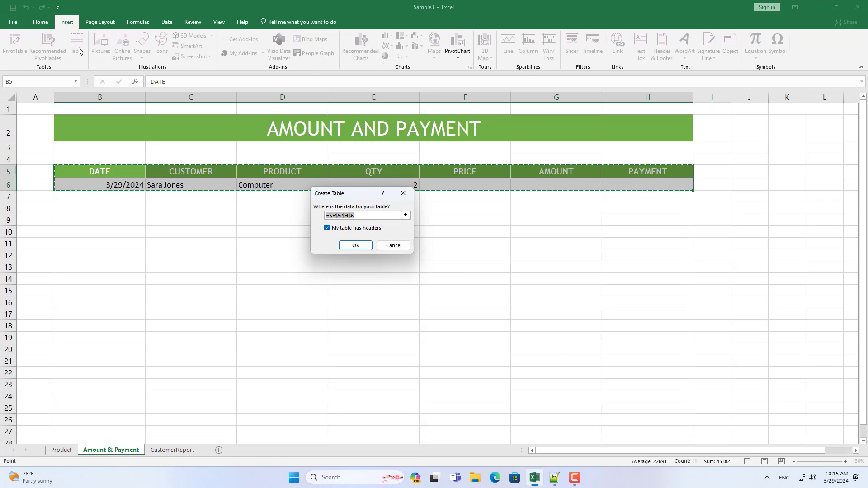
{"action": "left_click", "coordinate": [356, 245]}
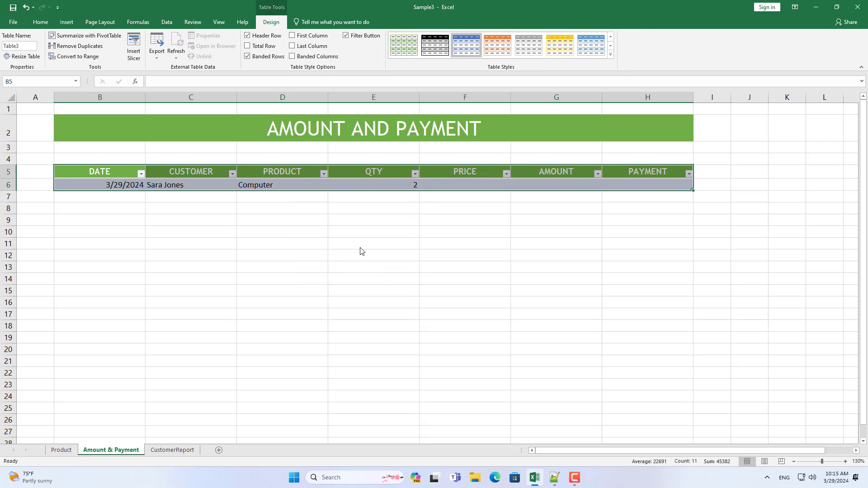
{"action": "left_click", "coordinate": [611, 55]}
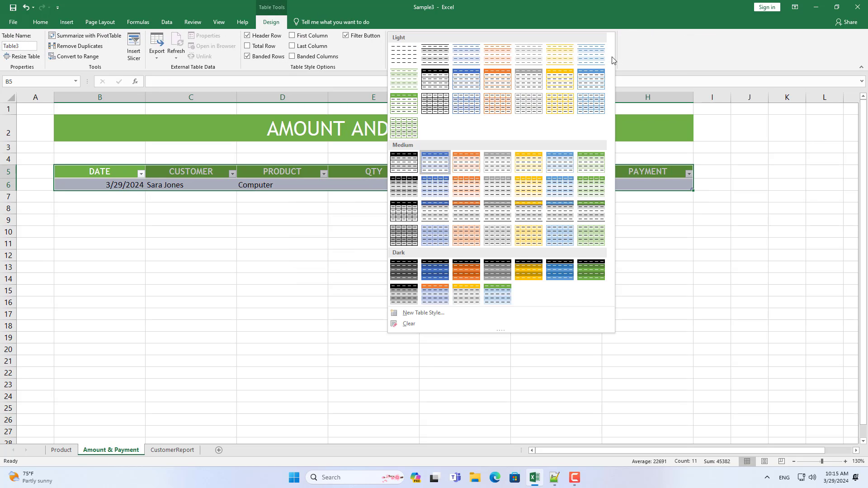
{"action": "left_click", "coordinate": [591, 161]}
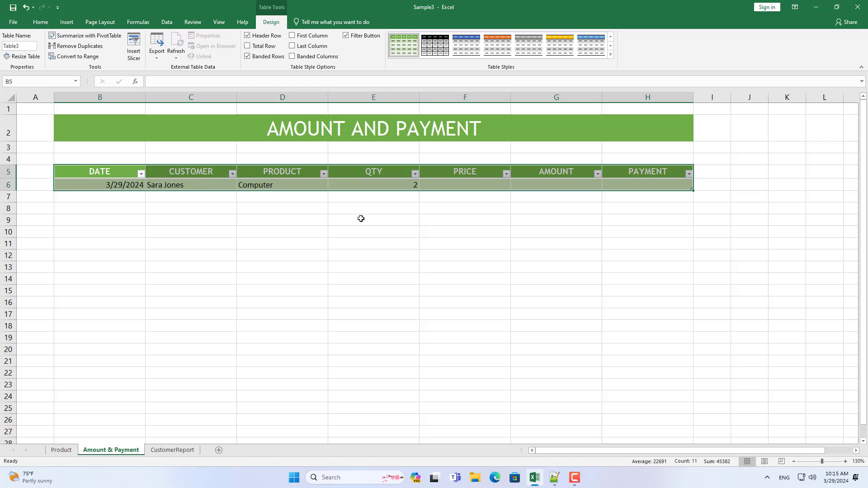
{"action": "left_click", "coordinate": [451, 184]}
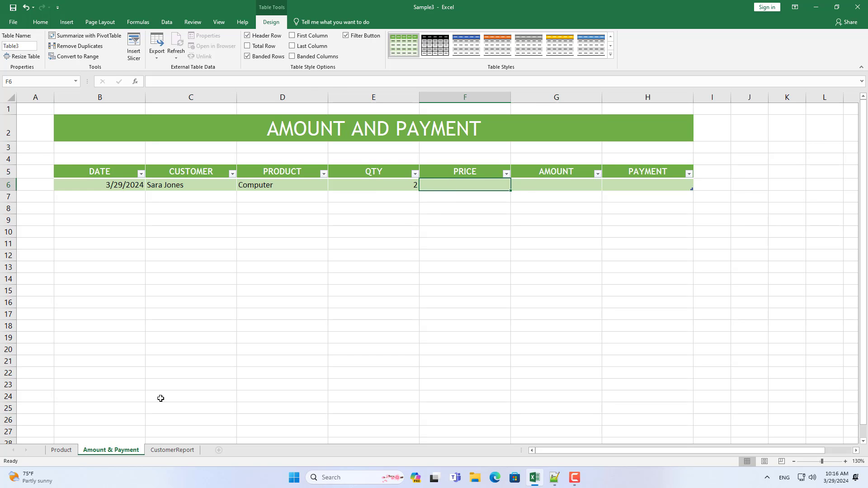
Step: Rename the Product sheet's table to ProductTable, then return to Amount & Payment
{"action": "left_click", "coordinate": [62, 449]}
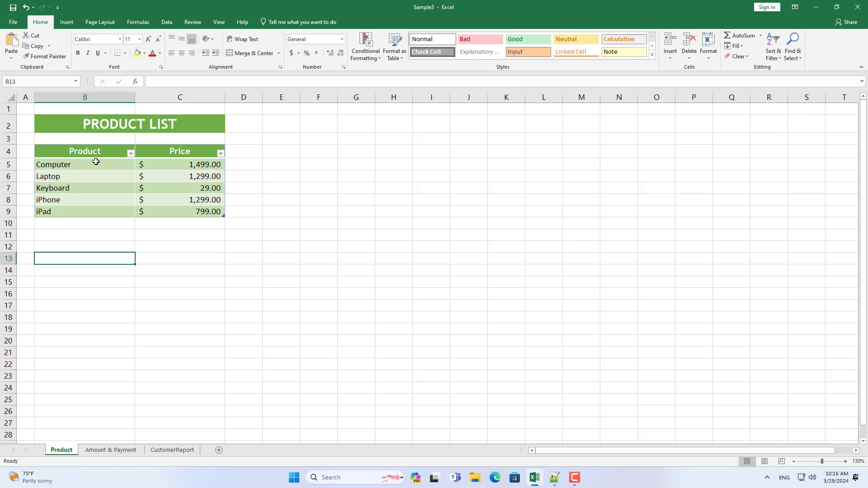
{"action": "left_click_drag", "start_coordinate": [96, 162], "coordinate": [202, 213]}
{"action": "left_click", "coordinate": [57, 82]}
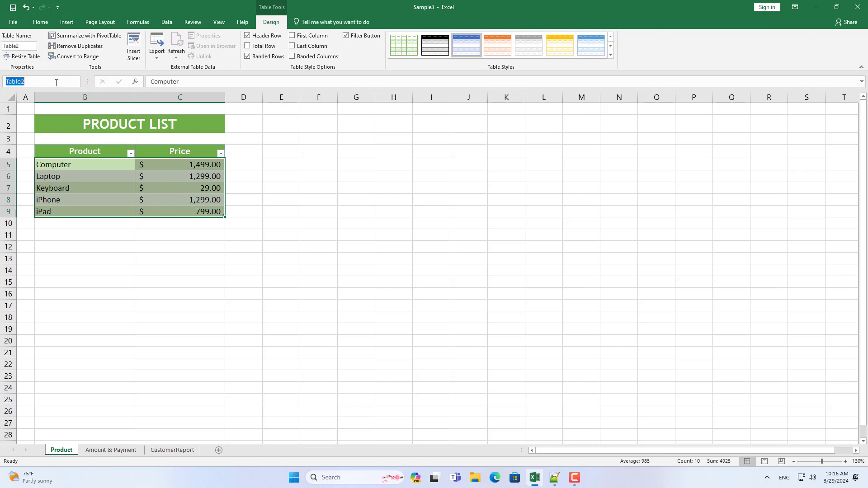
{"action": "type", "text": "Product"}
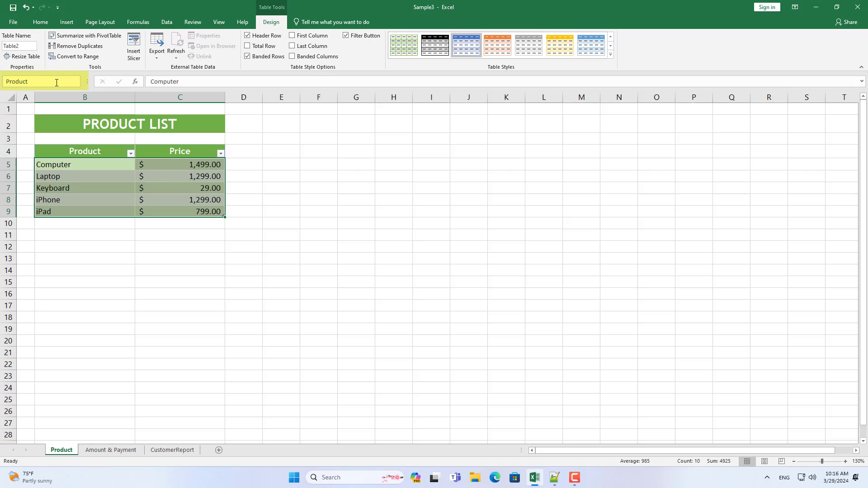
{"action": "type", "text": "Tab"}
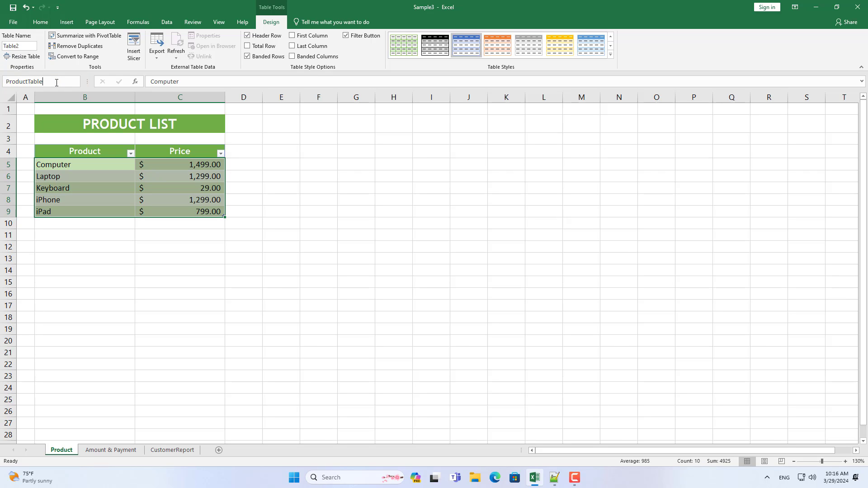
{"action": "type", "text": "le"}
{"action": "key", "text": "Return"}
{"action": "key", "text": "Escape"}
{"action": "left_click", "coordinate": [128, 451]}
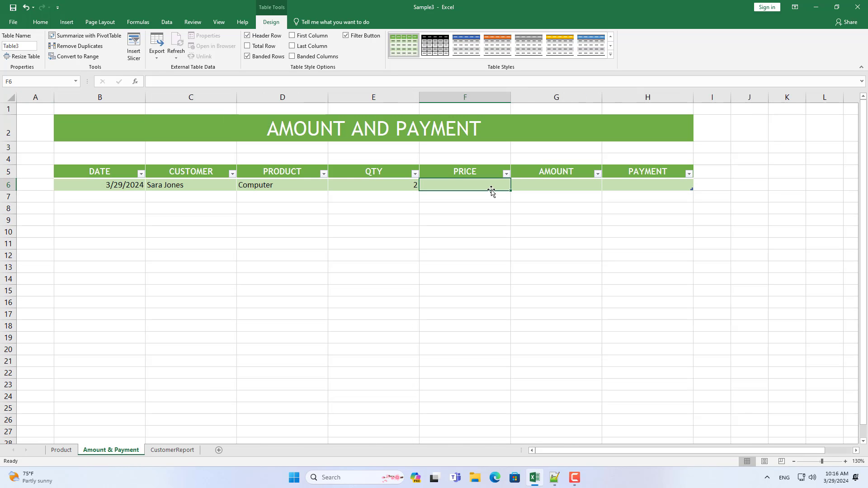
Step: Enter =VLOOKUP([PRODUCT],ProductTable,2,0) in PRICE cell F6
{"action": "type", "text": "=VLOOKUP("}
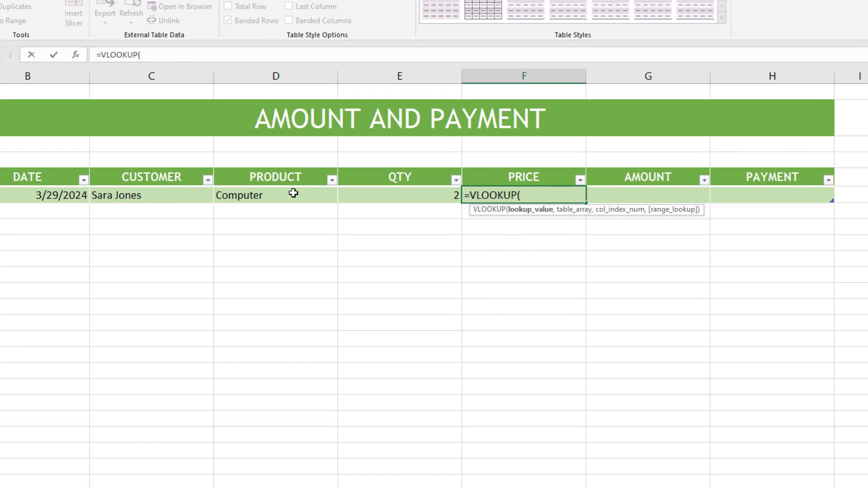
{"action": "left_click", "coordinate": [291, 194]}
{"action": "type", "text": ",Pro"}
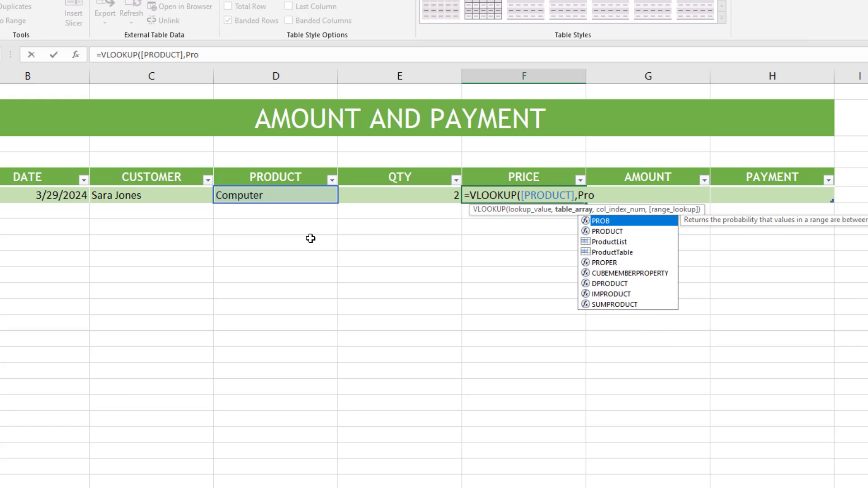
{"action": "left_click", "coordinate": [629, 253]}
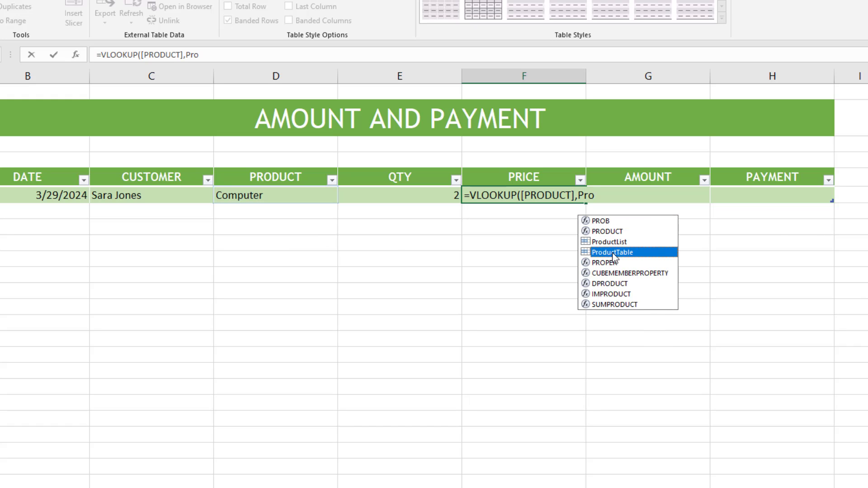
{"action": "double_click", "coordinate": [632, 256]}
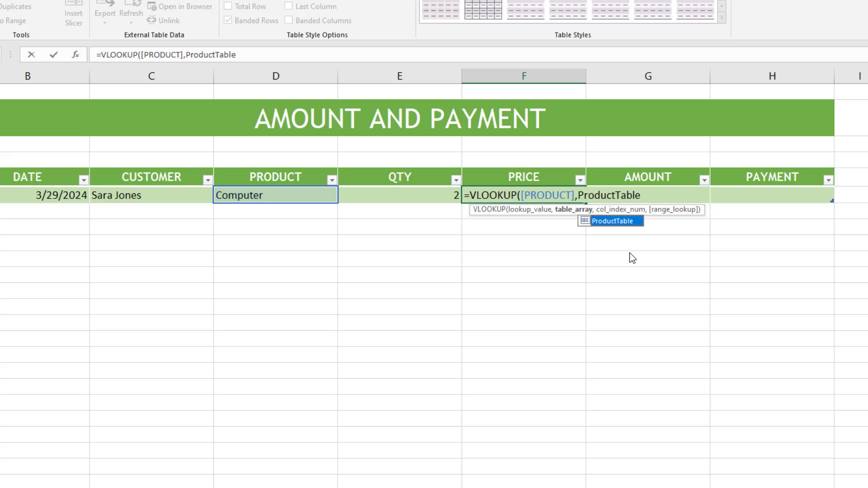
{"action": "type", "text": ",2,"}
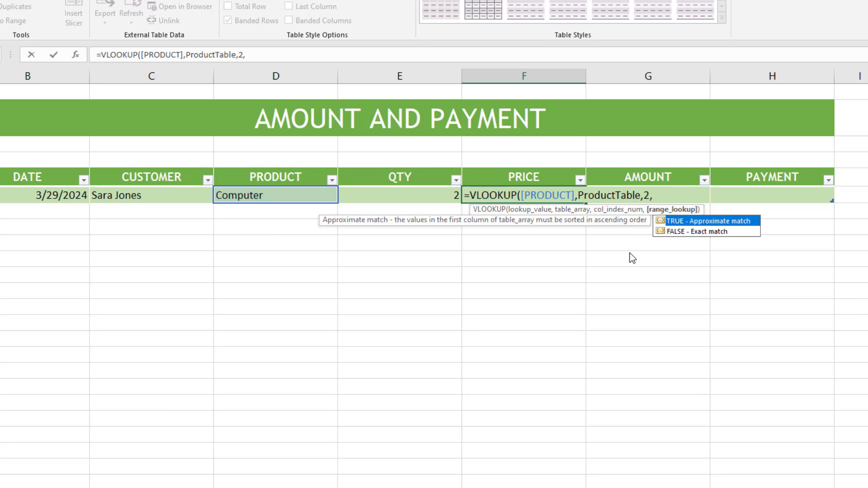
{"action": "type", "text": "0"}
{"action": "key", "text": "Return"}
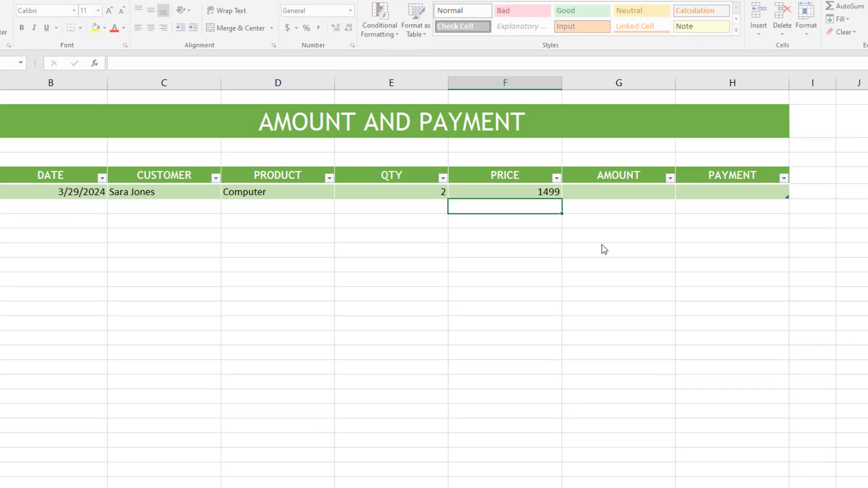
Step: Format the F6 price in Accounting format, showing $ 1,499.00
{"action": "left_click", "coordinate": [567, 192]}
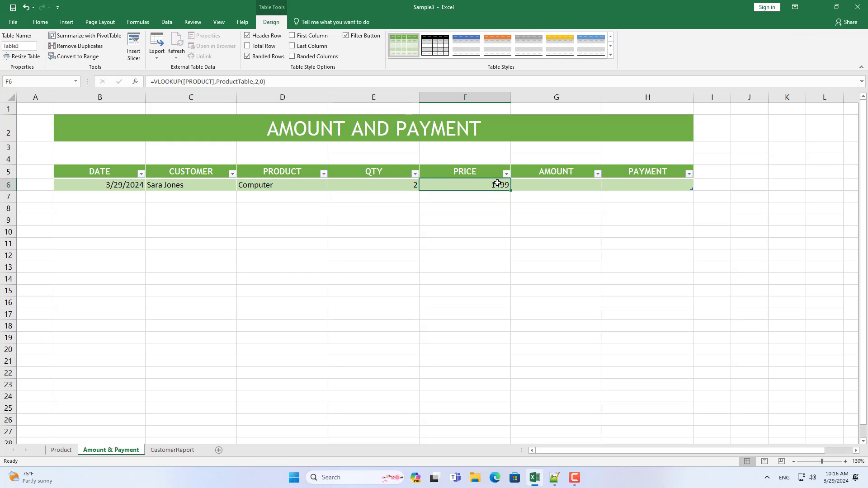
{"action": "left_click", "coordinate": [40, 21]}
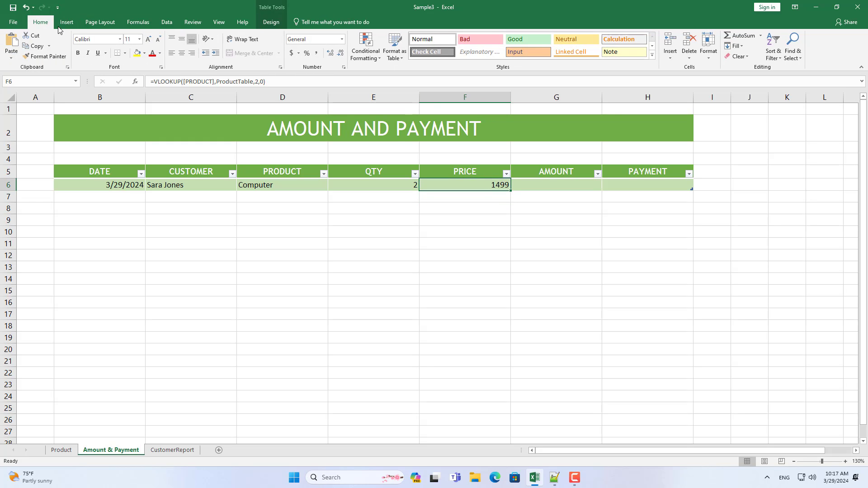
{"action": "left_click", "coordinate": [292, 53]}
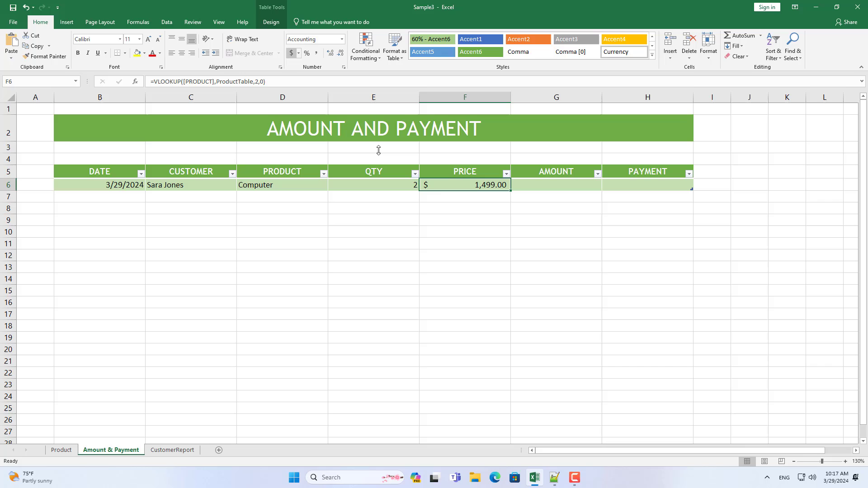
Step: Start row 7 with today's date in B7, revealing #N/A in its PRICE cell
{"action": "left_click", "coordinate": [138, 199]}
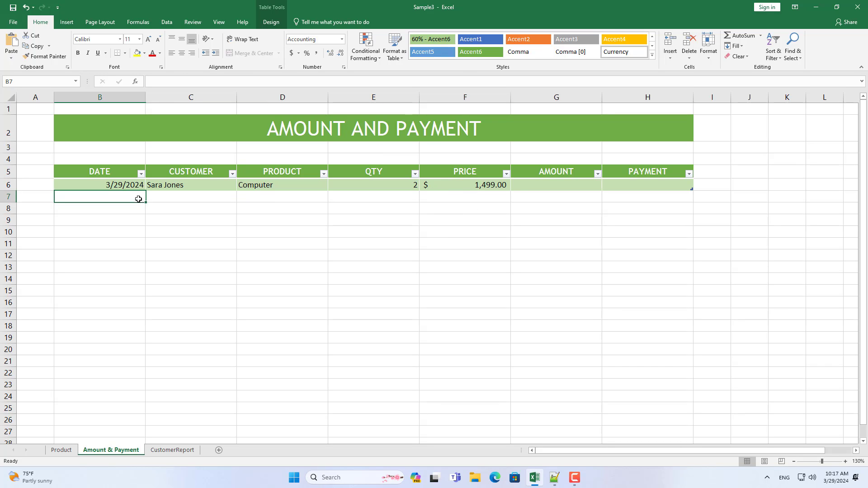
{"action": "key", "text": "ctrl+d"}
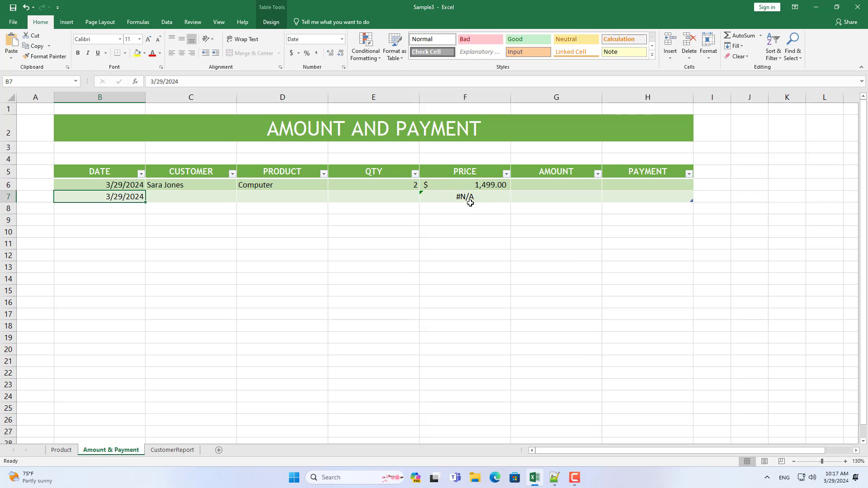
{"action": "left_click", "coordinate": [491, 198]}
{"action": "left_click", "coordinate": [486, 185]}
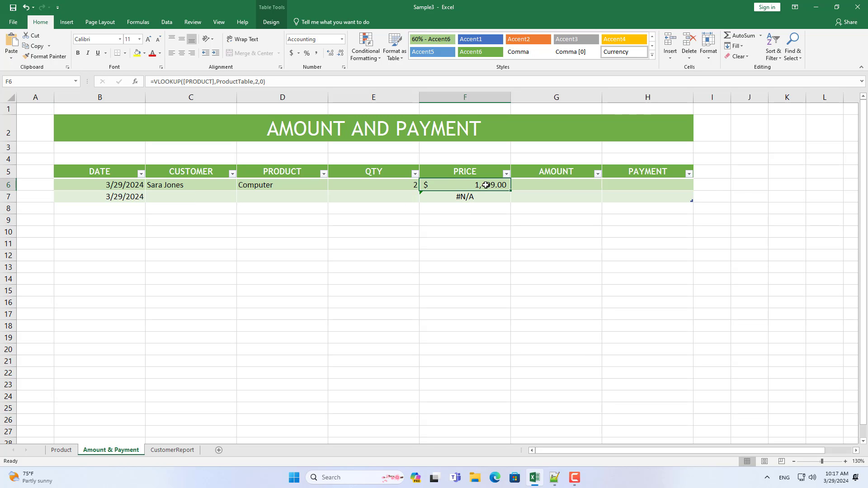
{"action": "left_click", "coordinate": [155, 82]}
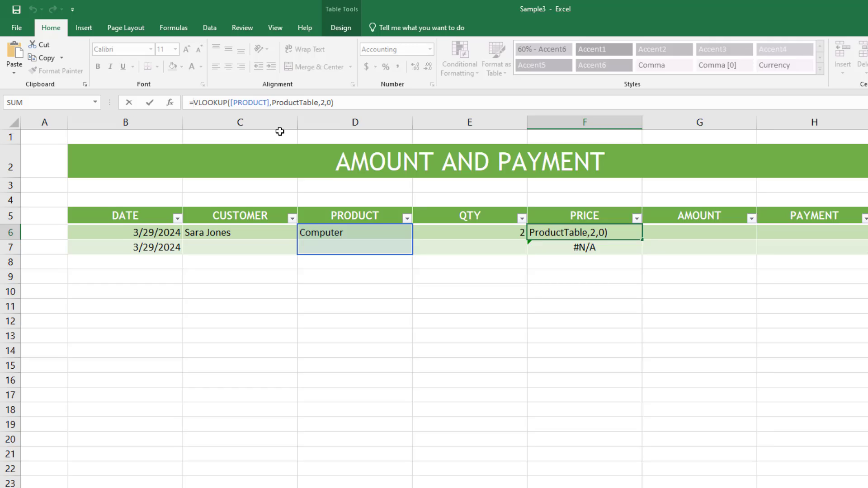
{"action": "type", "text": "i"}
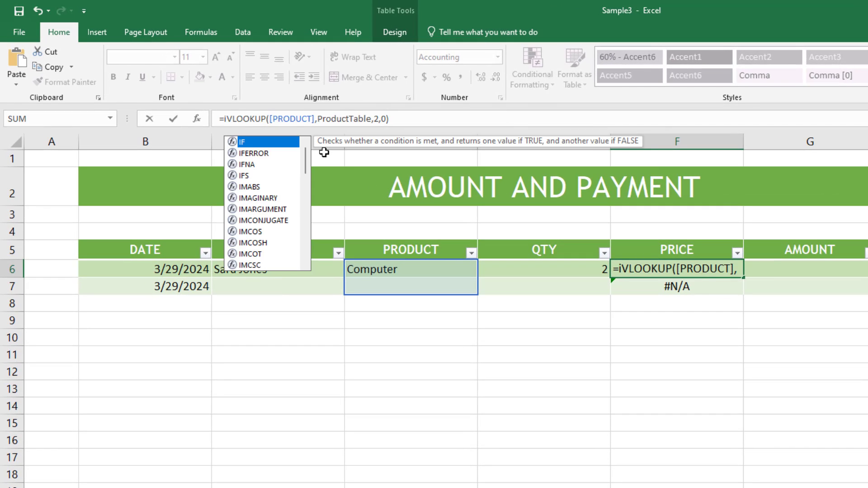
{"action": "key", "text": "Tab"}
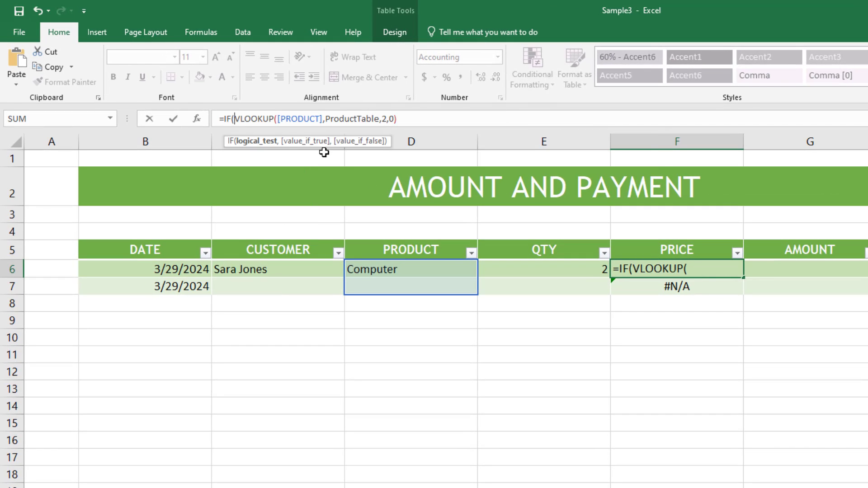
{"action": "left_click", "coordinate": [431, 271]}
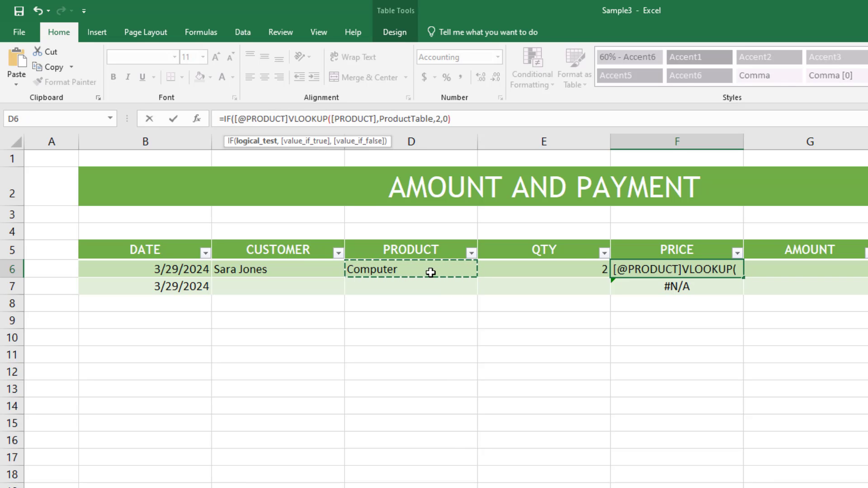
{"action": "type", "text": "="}
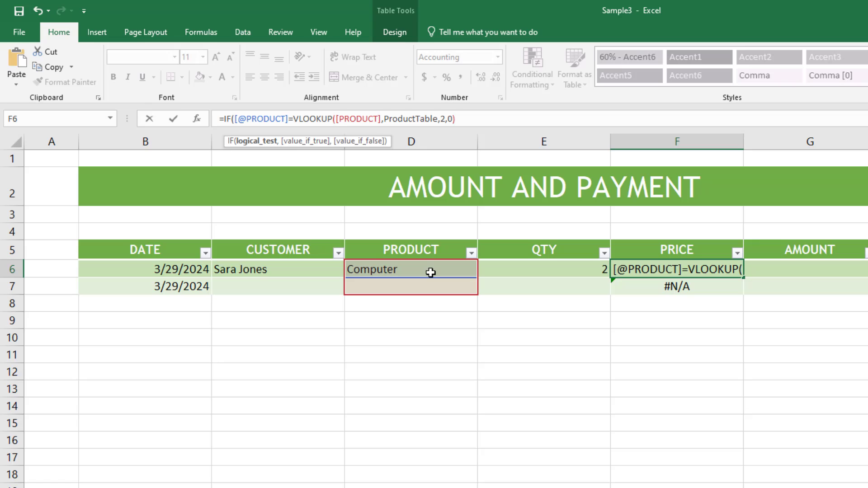
{"action": "type", "text": "\"\""}
{"action": "type", "text": ",\"\""}
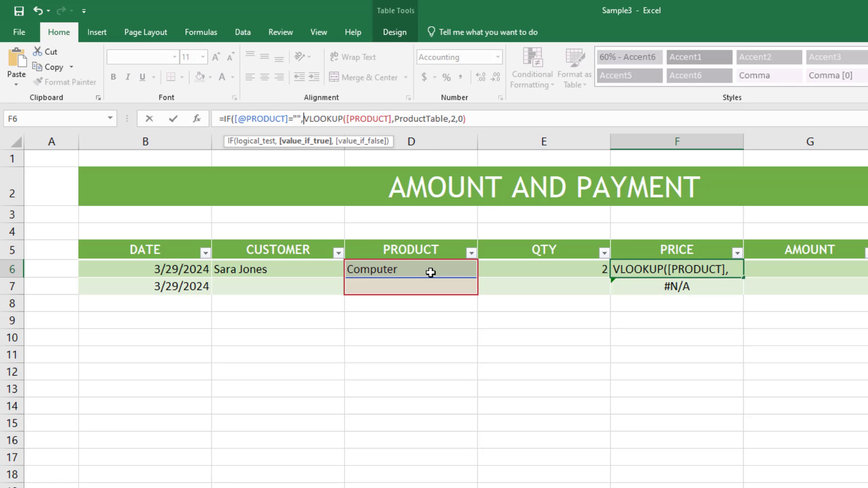
{"action": "type", "text": ","}
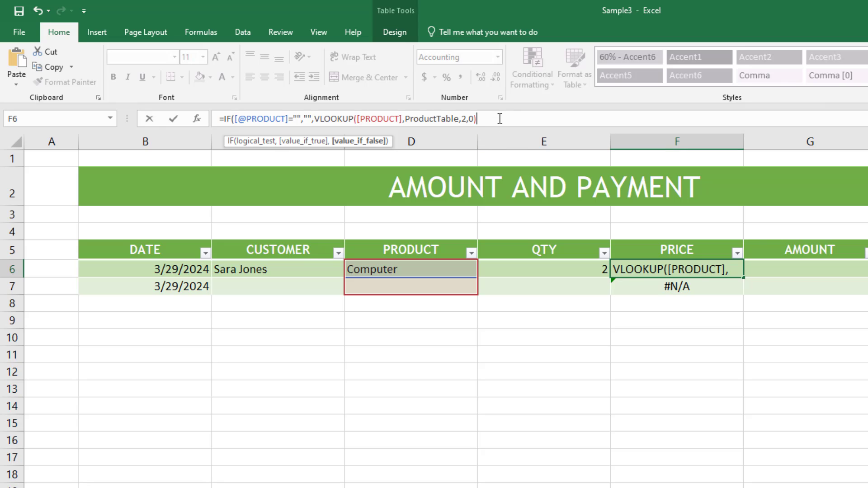
{"action": "type", "text": ")"}
{"action": "key", "text": "Return"}
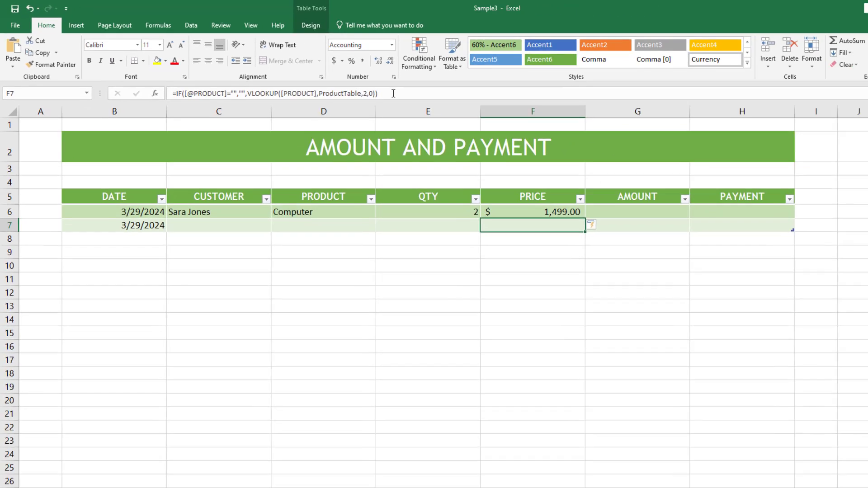
Step: Fill row 7 with the second customer, product Laptop and quantity 4
{"action": "left_click", "coordinate": [247, 224]}
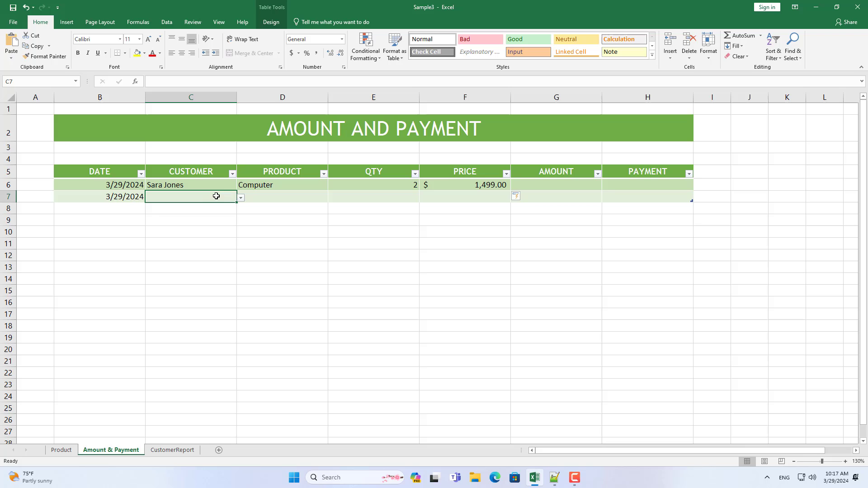
{"action": "left_click", "coordinate": [241, 197]}
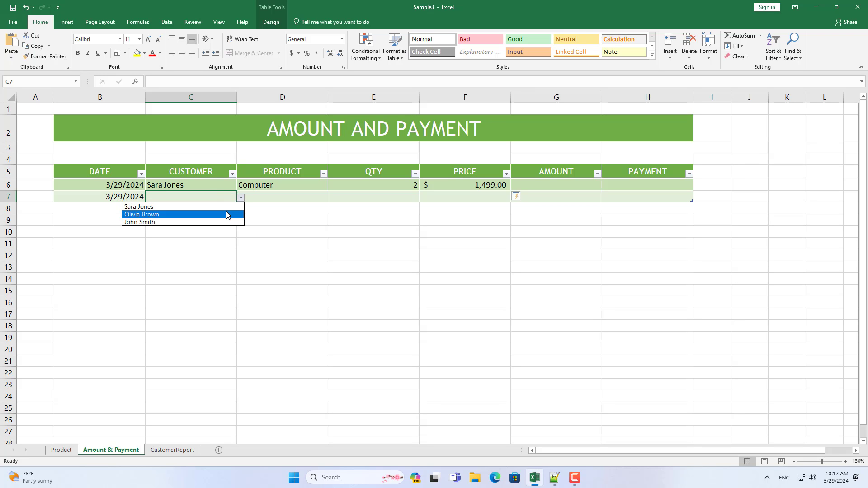
{"action": "left_click", "coordinate": [227, 215]}
{"action": "left_click", "coordinate": [305, 197]}
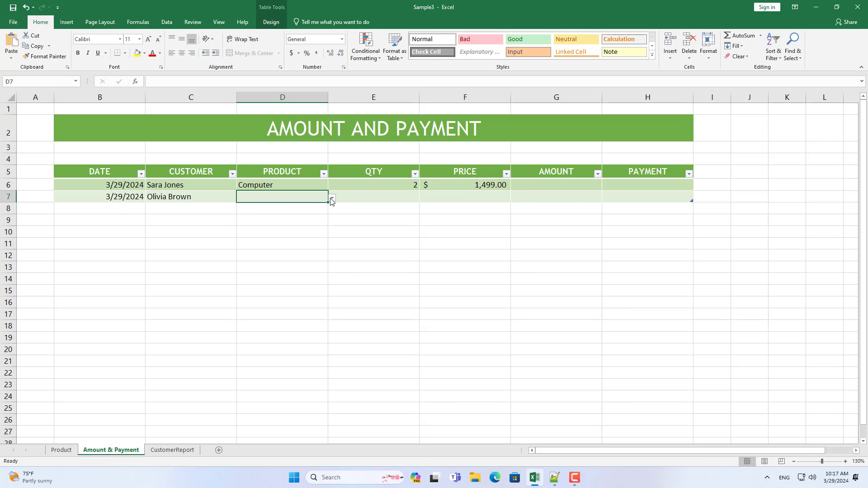
{"action": "left_click", "coordinate": [331, 199]}
{"action": "left_click", "coordinate": [316, 213]}
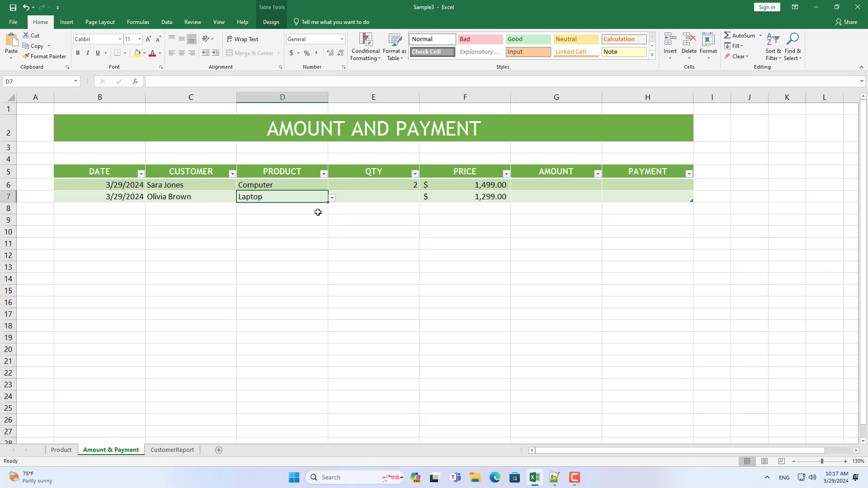
{"action": "left_click", "coordinate": [393, 197]}
{"action": "type", "text": "4"}
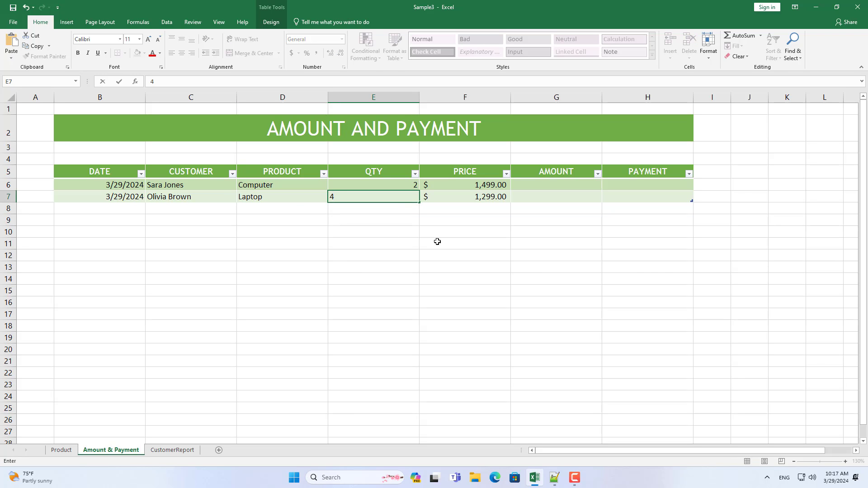
{"action": "left_click", "coordinate": [532, 183]}
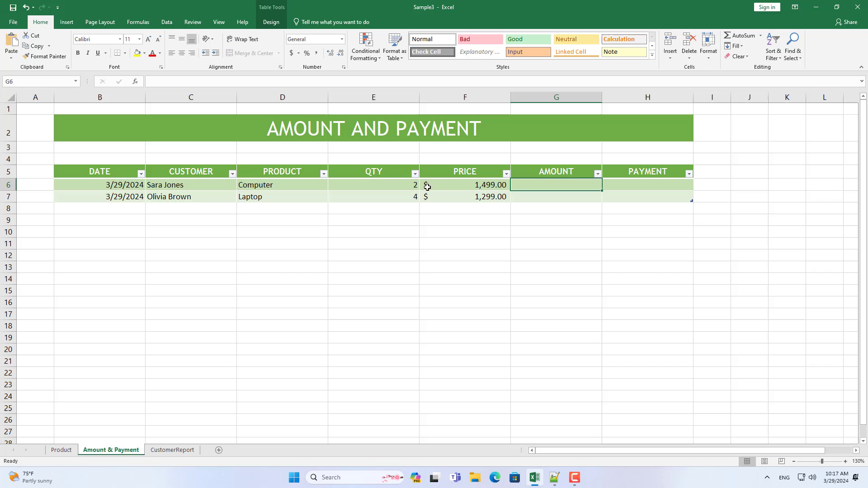
{"action": "key", "text": "ctrl+v"}
{"action": "key", "text": "Escape"}
{"action": "type", "text": "="}
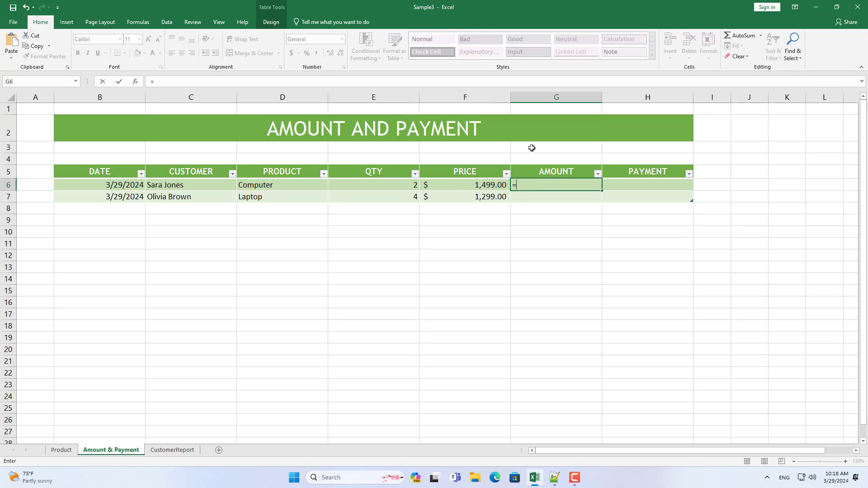
{"action": "left_click", "coordinate": [408, 184]}
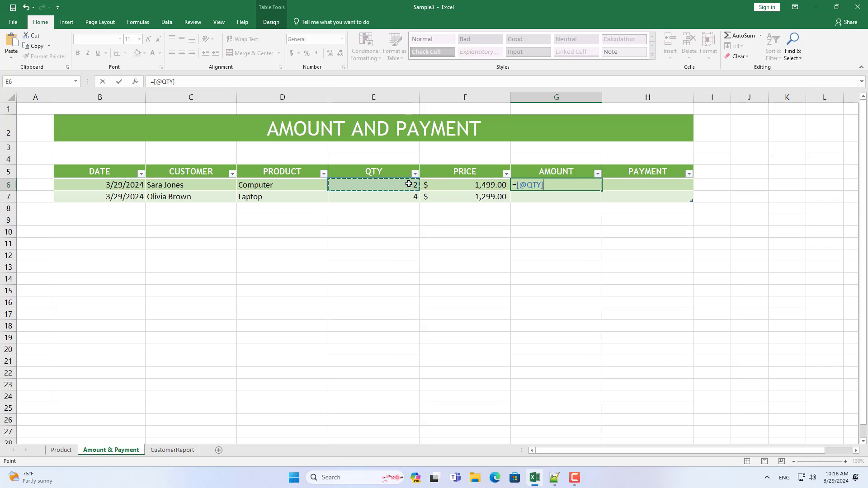
{"action": "type", "text": "*"}
{"action": "left_click", "coordinate": [487, 184]}
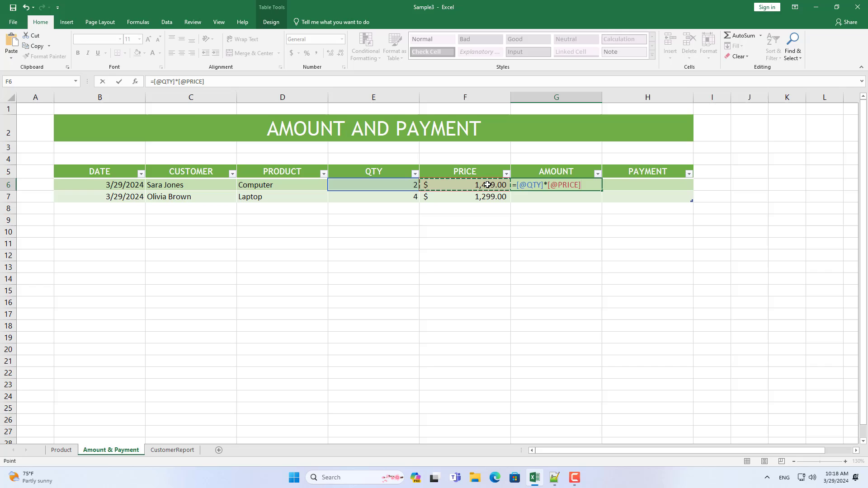
{"action": "key", "text": "Return"}
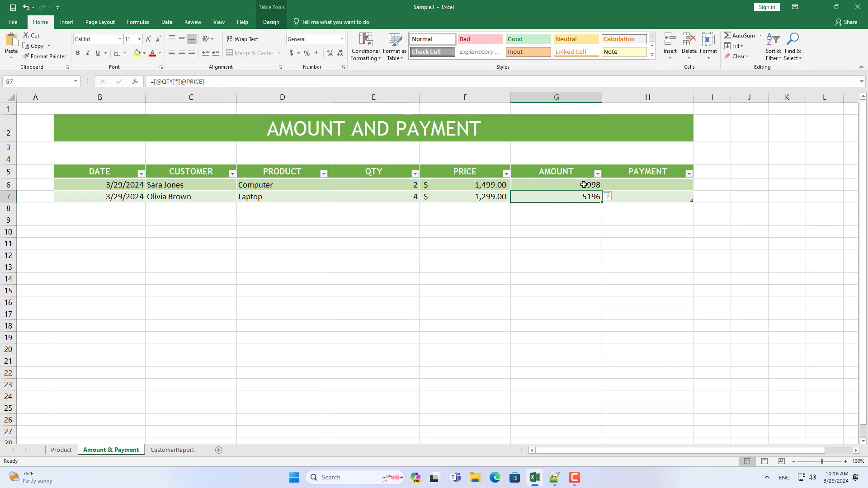
Step: Format G6:G7 as Accounting, showing $ 2,998.00 and $ 5,196.00
{"action": "left_click_drag", "start_coordinate": [584, 184], "coordinate": [554, 201]}
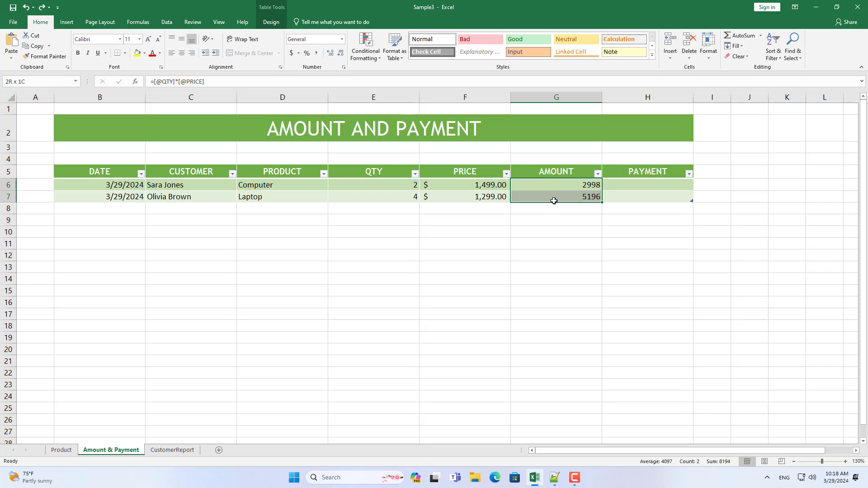
{"action": "left_click", "coordinate": [291, 53]}
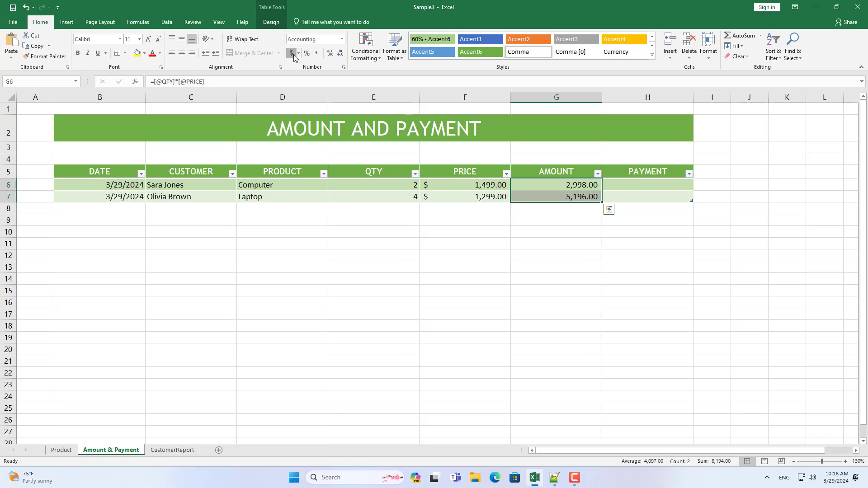
{"action": "left_click", "coordinate": [554, 184]}
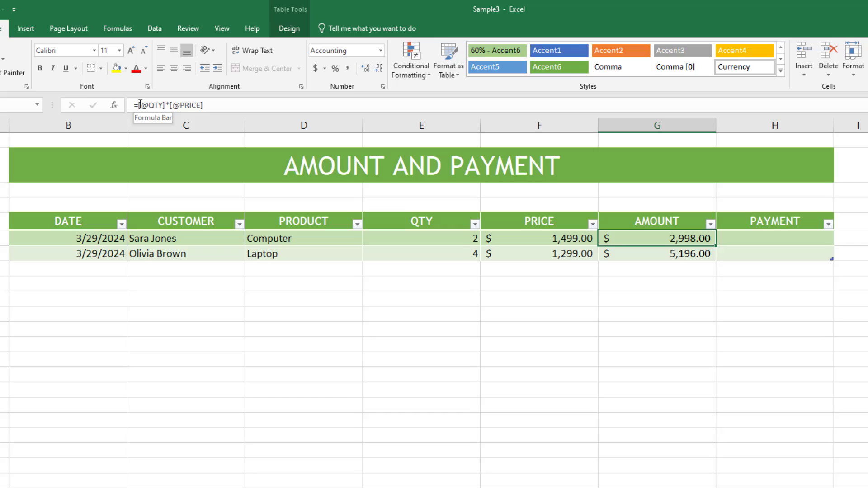
{"action": "left_click", "coordinate": [139, 106]}
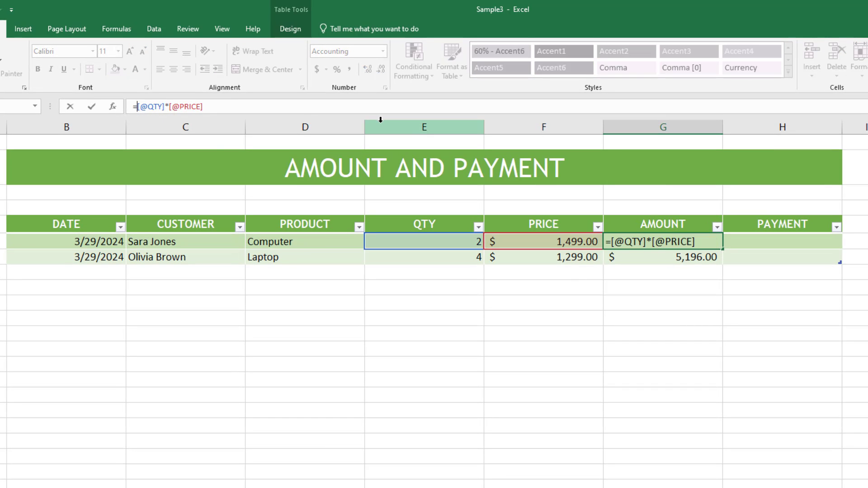
{"action": "type", "text": "if"}
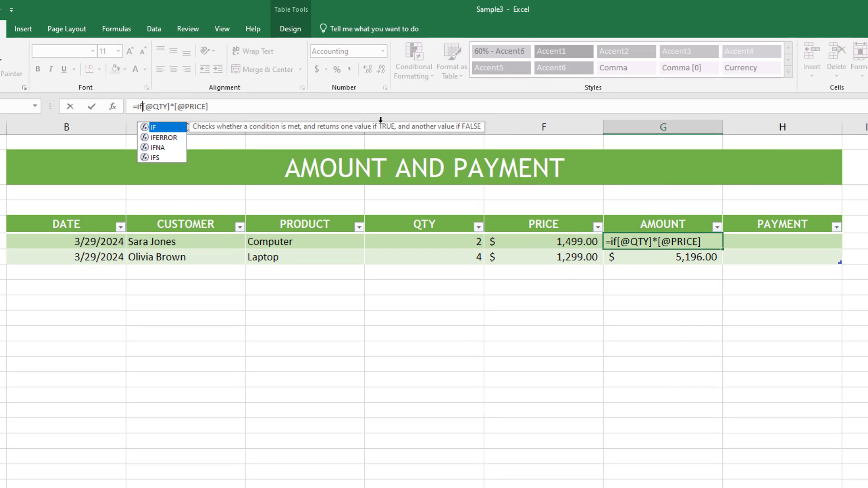
{"action": "type", "text": "("}
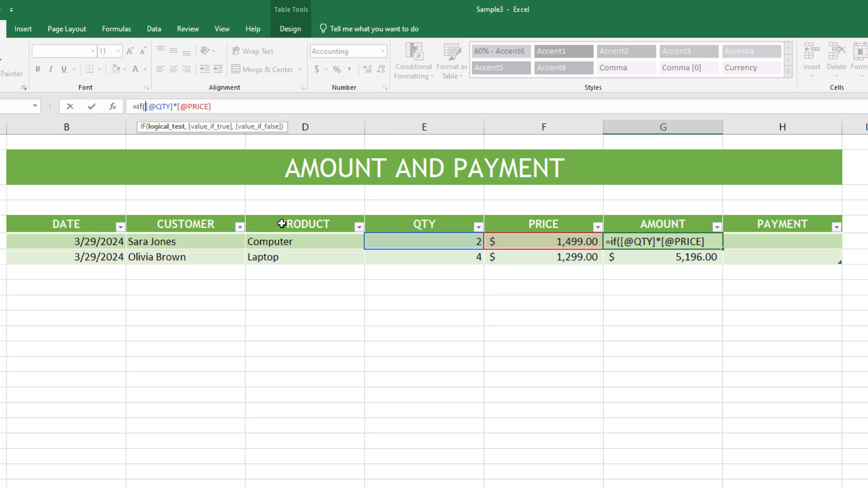
{"action": "left_click", "coordinate": [284, 239]}
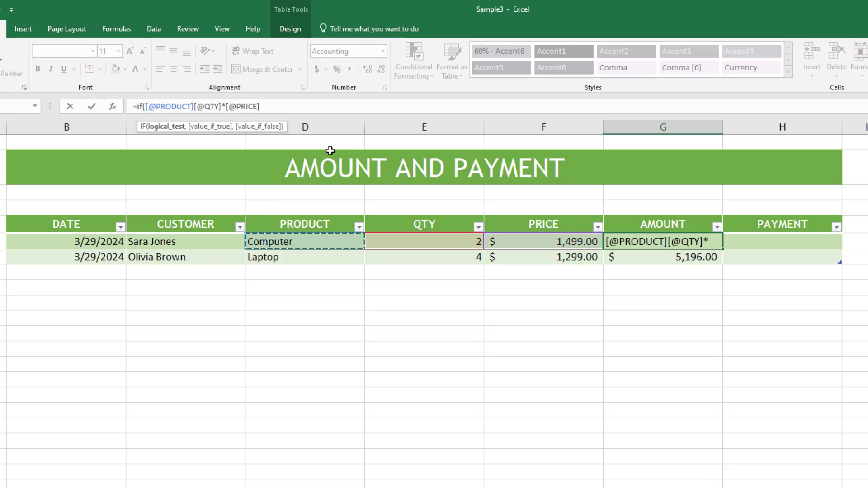
{"action": "type", "text": "=\"\""}
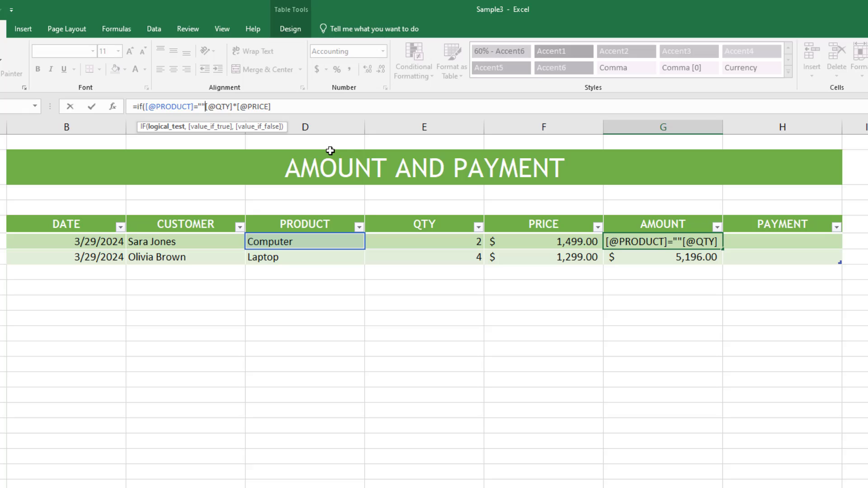
{"action": "type", "text": ",0"}
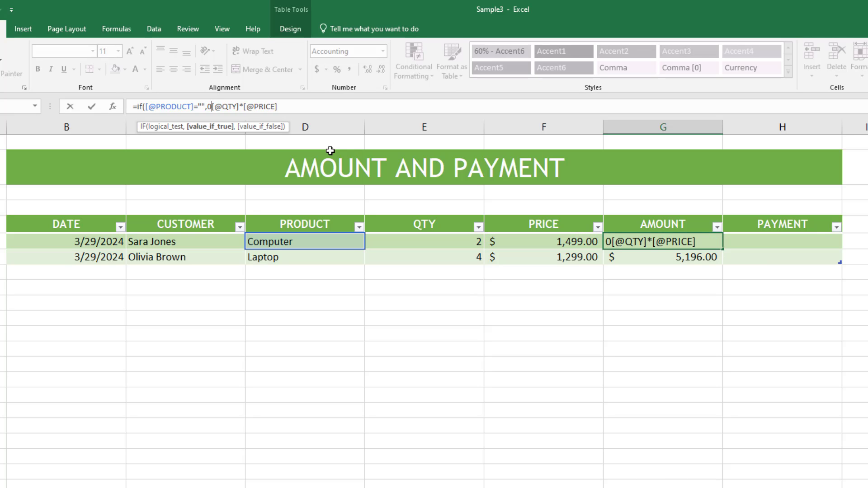
{"action": "type", "text": ","}
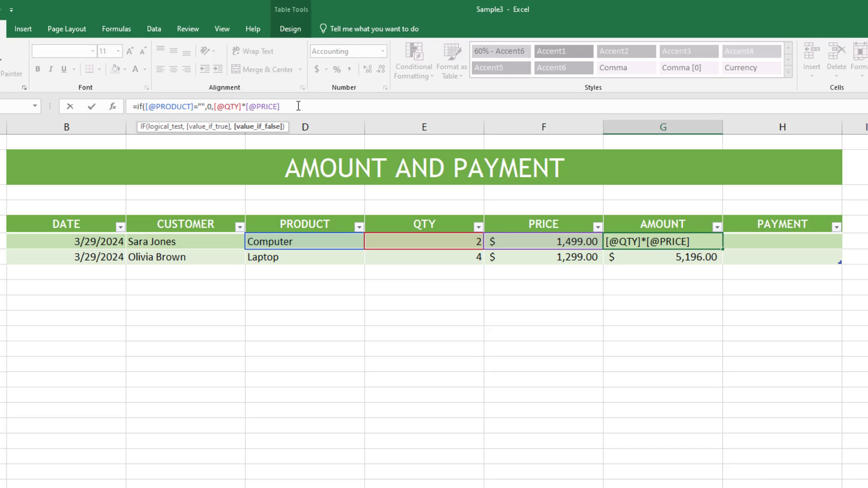
{"action": "type", "text": ")"}
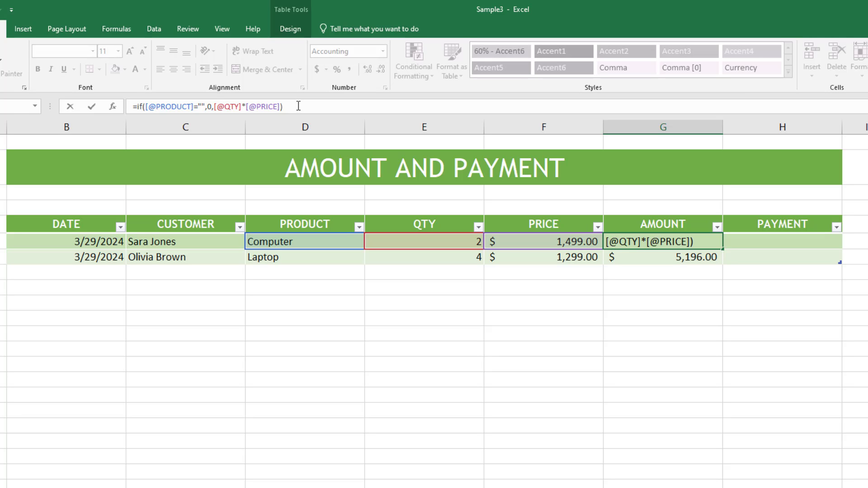
{"action": "key", "text": "Return"}
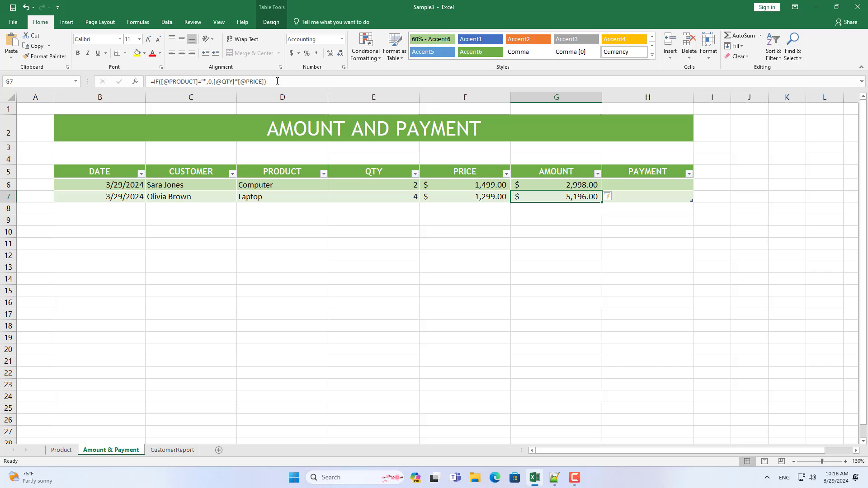
Step: Enter payments of 200 in H6 and 1250 in H7, formatted as Accounting
{"action": "left_click", "coordinate": [557, 184]}
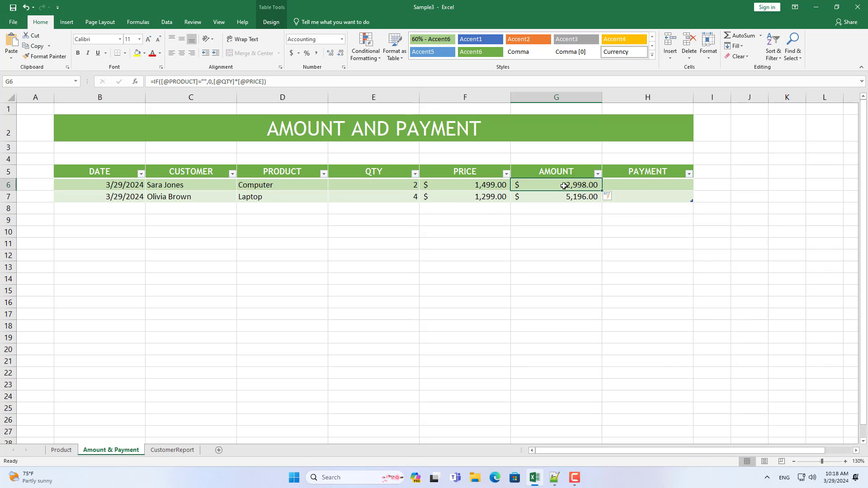
{"action": "left_click", "coordinate": [634, 186]}
{"action": "type", "text": "200"}
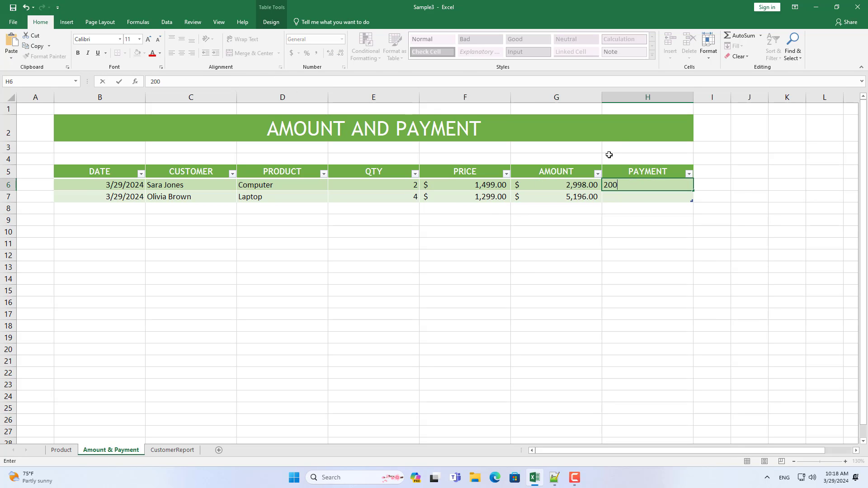
{"action": "key", "text": "Return"}
{"action": "left_click_drag", "start_coordinate": [631, 182], "coordinate": [632, 195]}
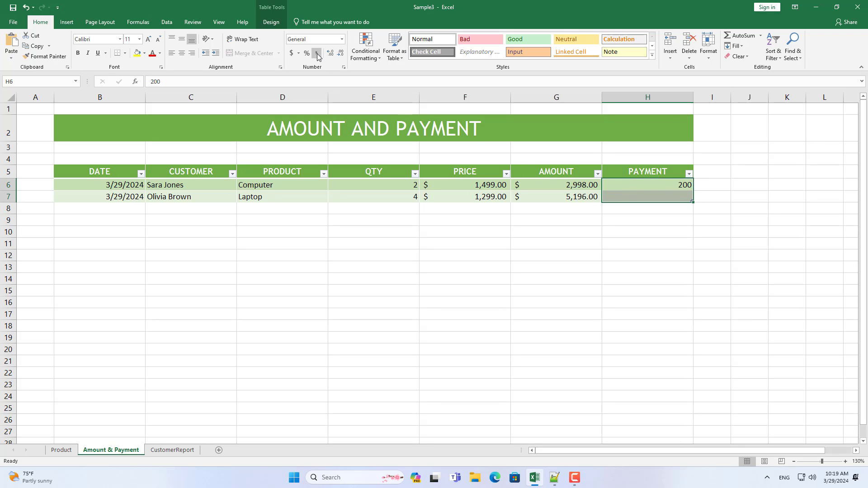
{"action": "left_click", "coordinate": [292, 53]}
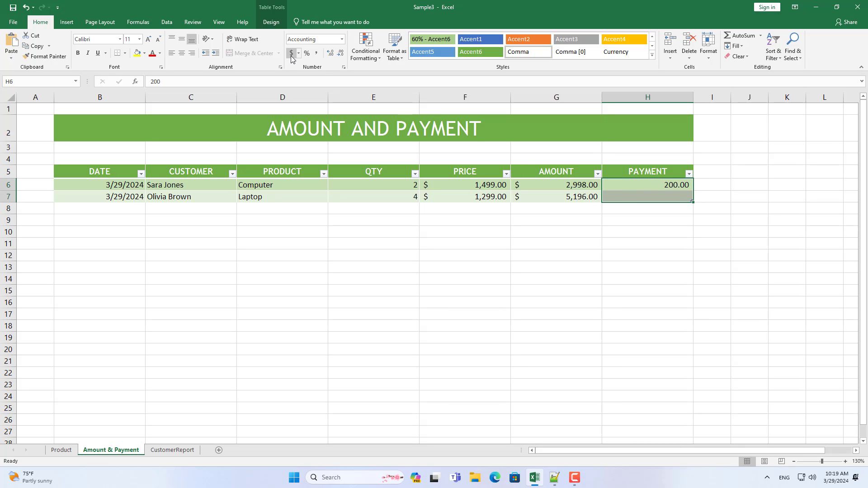
{"action": "left_click", "coordinate": [659, 193]}
{"action": "type", "text": "1250"}
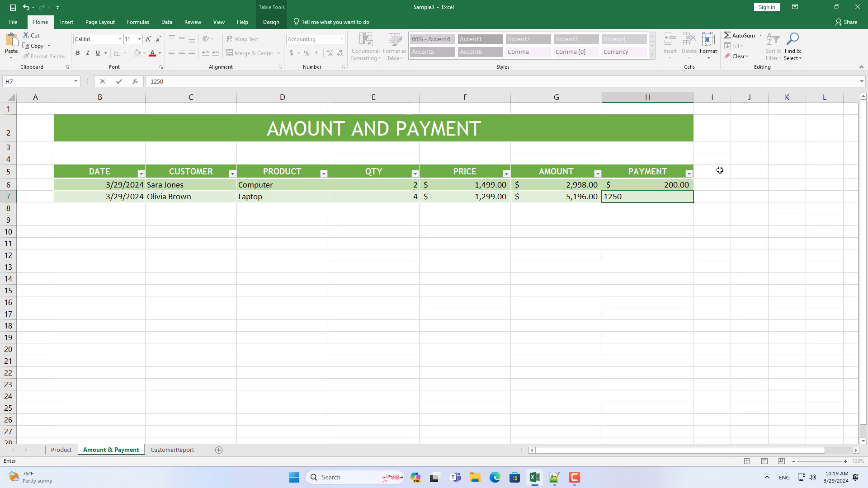
{"action": "key", "text": "Return"}
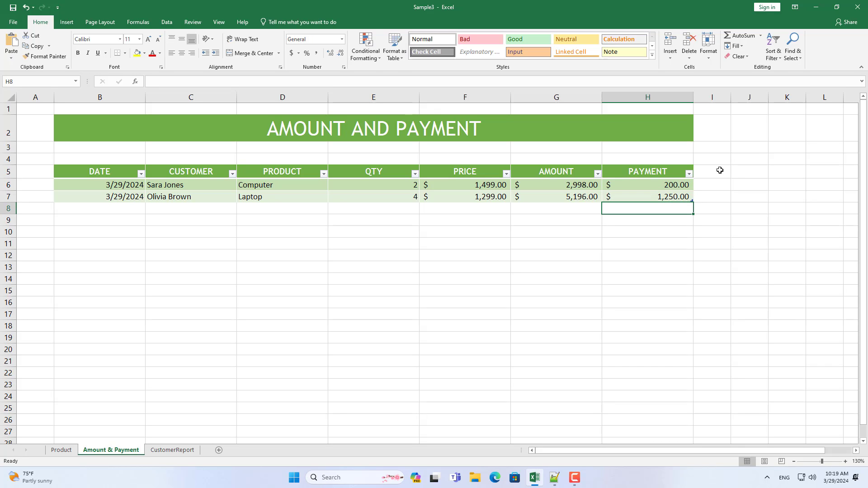
{"action": "left_click_drag", "start_coordinate": [664, 185], "coordinate": [673, 196]}
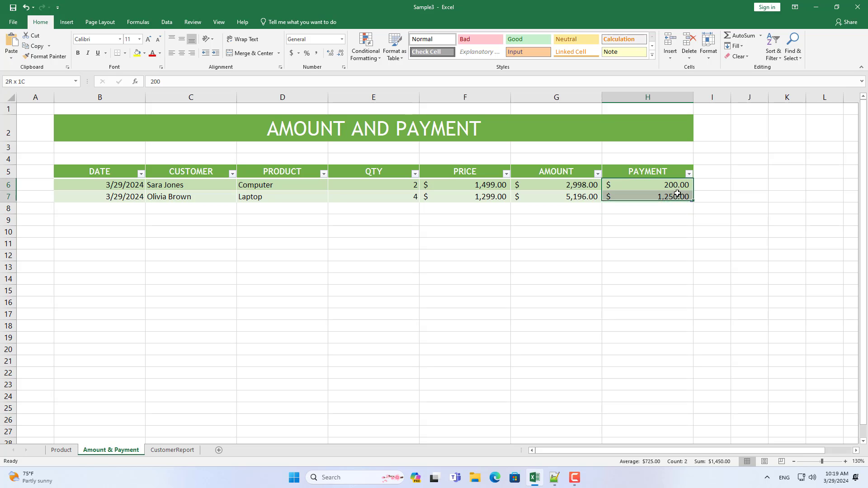
Step: Name the AMOUNT column G TotalAmount via the Name Box
{"action": "left_click", "coordinate": [713, 184]}
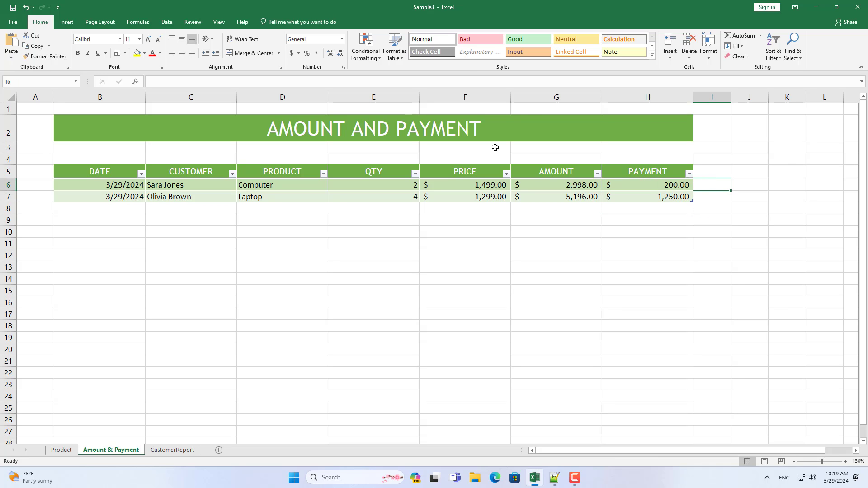
{"action": "left_click", "coordinate": [548, 96]}
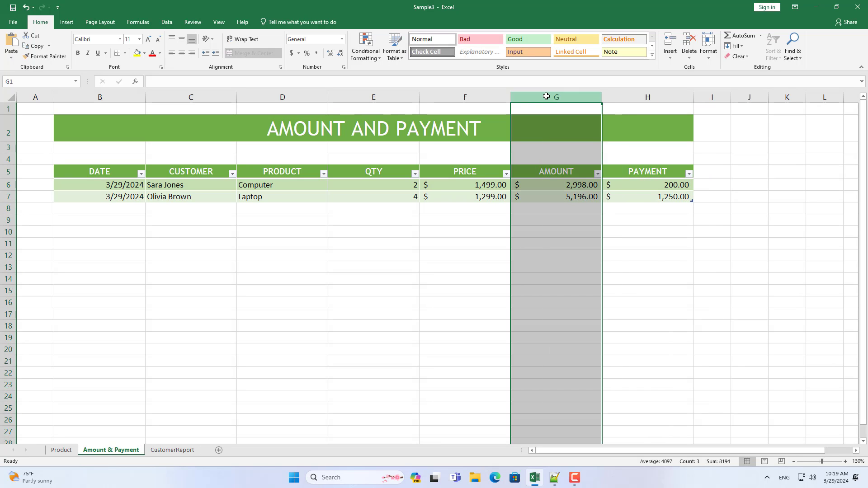
{"action": "left_click", "coordinate": [26, 82]}
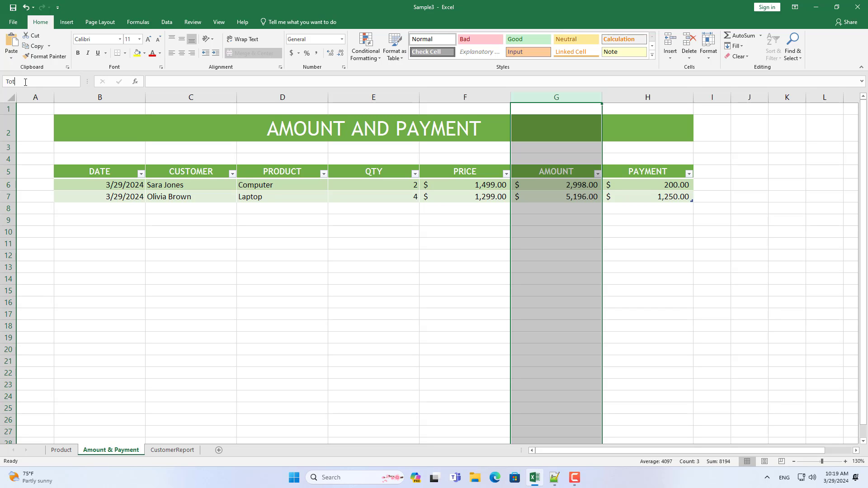
{"action": "type", "text": "TotalA"}
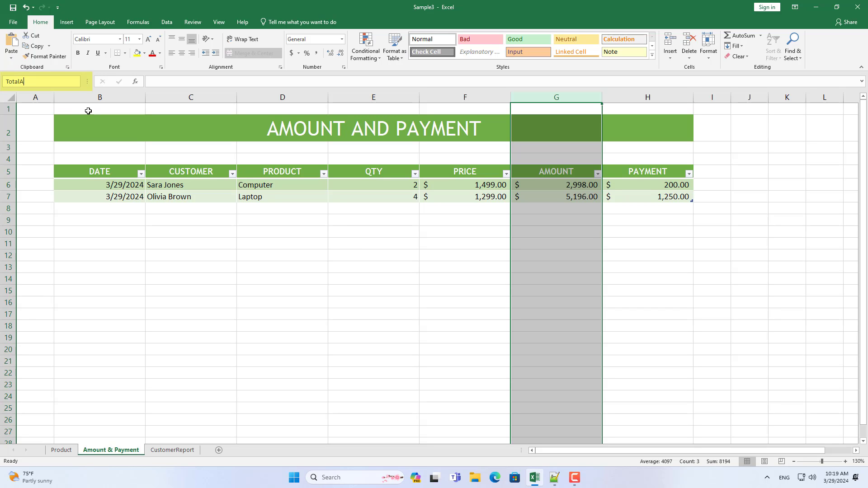
{"action": "type", "text": "mount"}
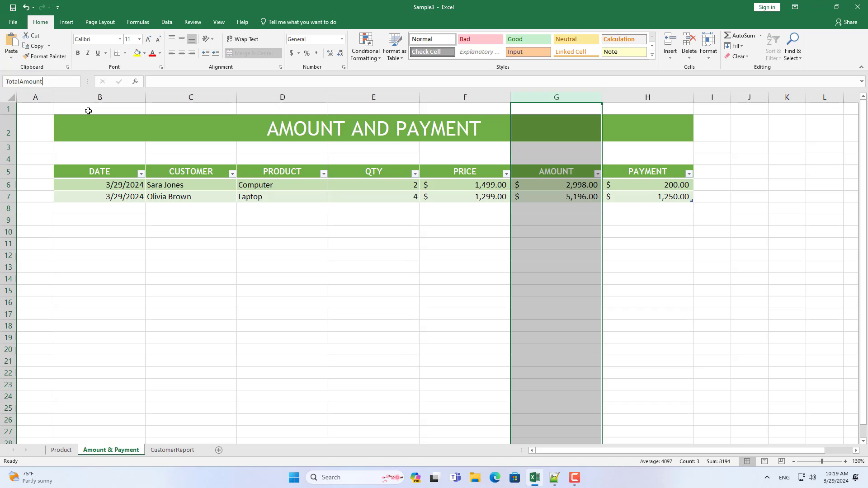
{"action": "left_click", "coordinate": [59, 82]}
{"action": "key", "text": "Return"}
Step: Name the CUSTOMER column C Customer and go to the CustomerReport sheet
{"action": "left_click", "coordinate": [192, 97]}
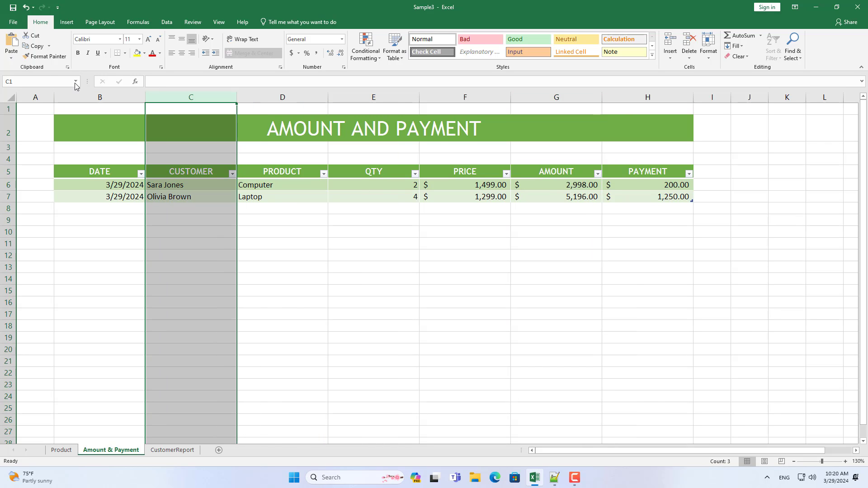
{"action": "left_click", "coordinate": [49, 79]}
{"action": "type", "text": "Custome"}
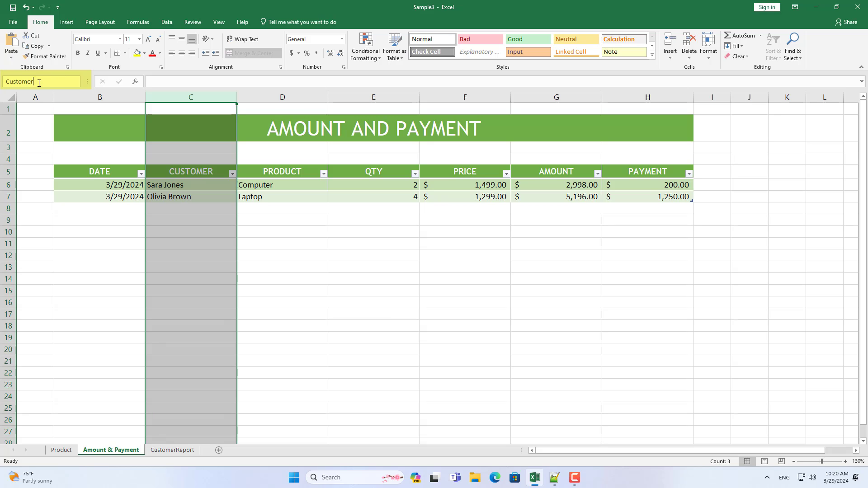
{"action": "type", "text": "r"}
{"action": "key", "text": "Return"}
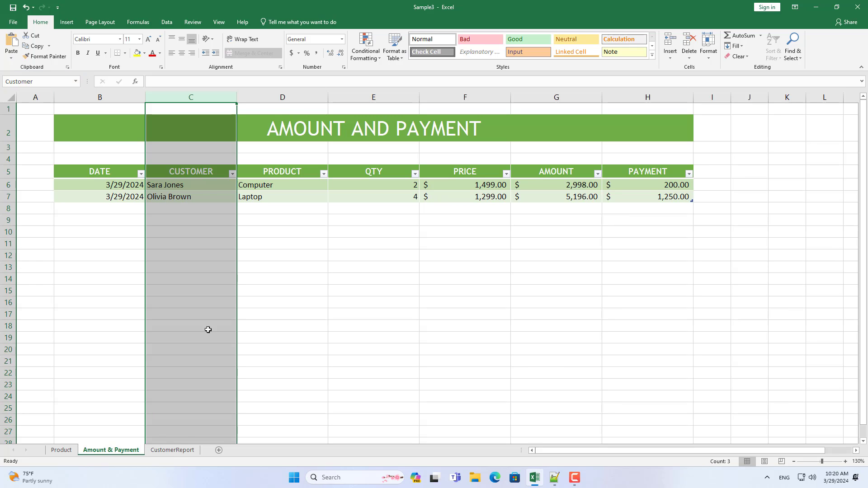
{"action": "left_click", "coordinate": [177, 452]}
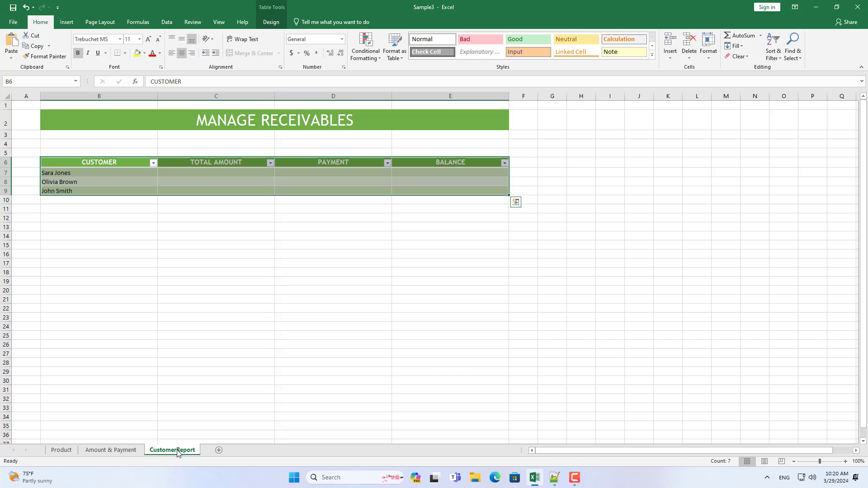
{"action": "left_click", "coordinate": [225, 173]}
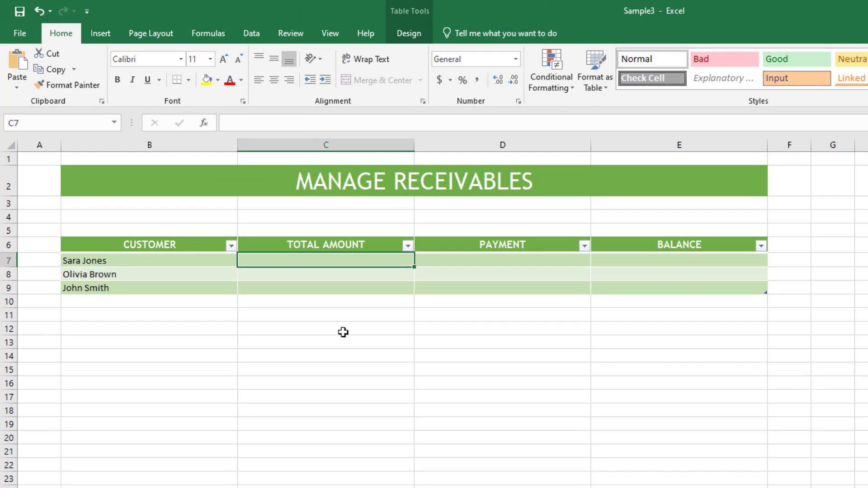
{"action": "type", "text": "=SU"}
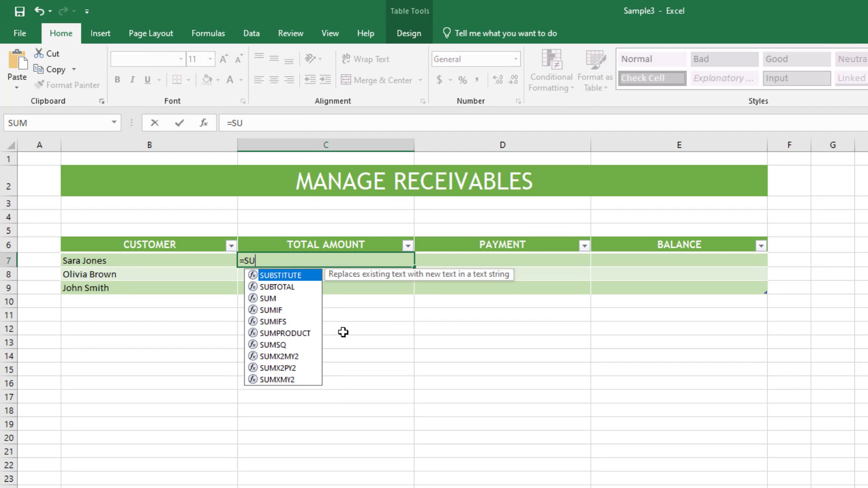
{"action": "type", "text": "MI"}
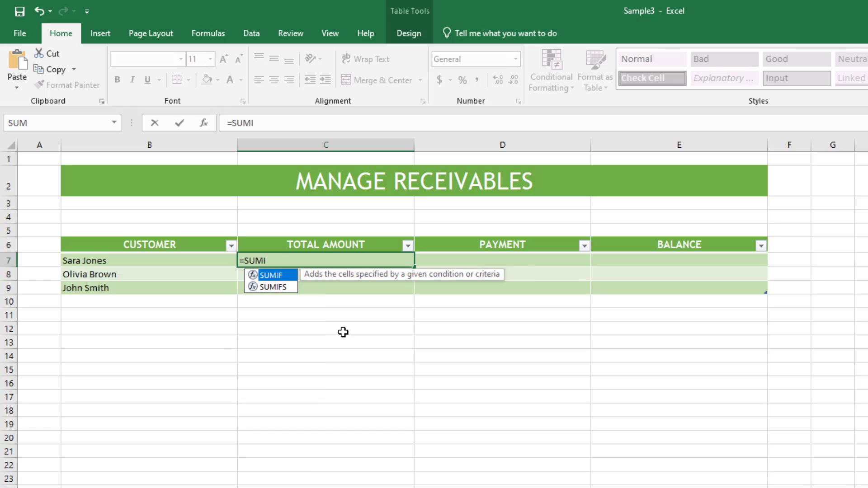
{"action": "key", "text": "Down"}
{"action": "key", "text": "Tab"}
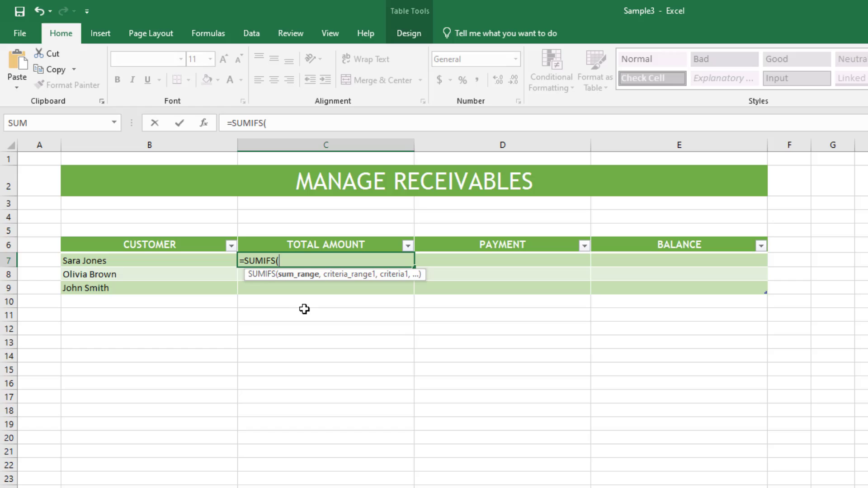
{"action": "type", "text": "T"}
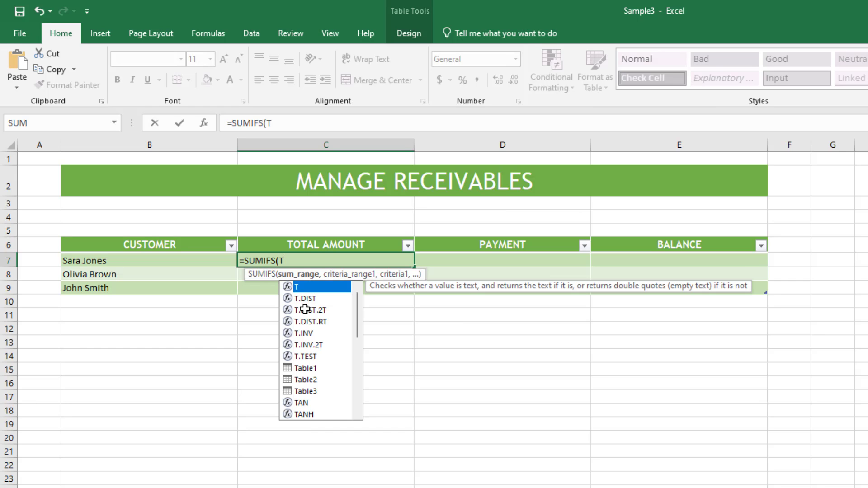
{"action": "type", "text": "ot"}
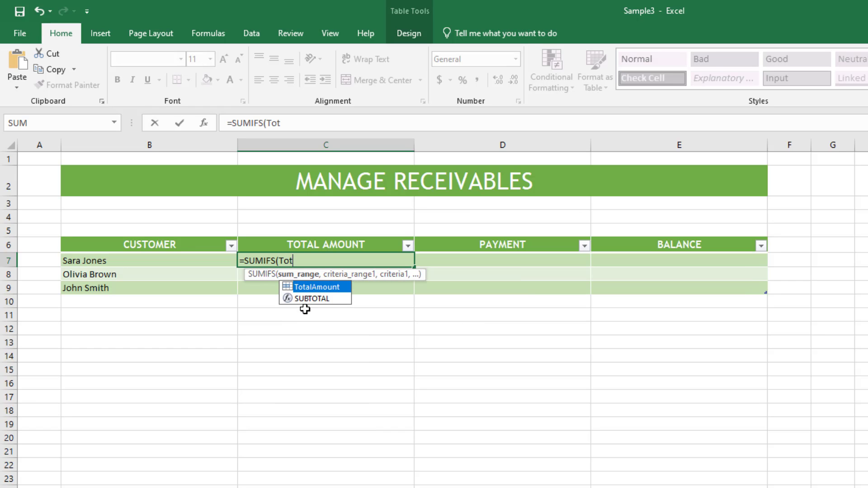
{"action": "double_click", "coordinate": [316, 286]}
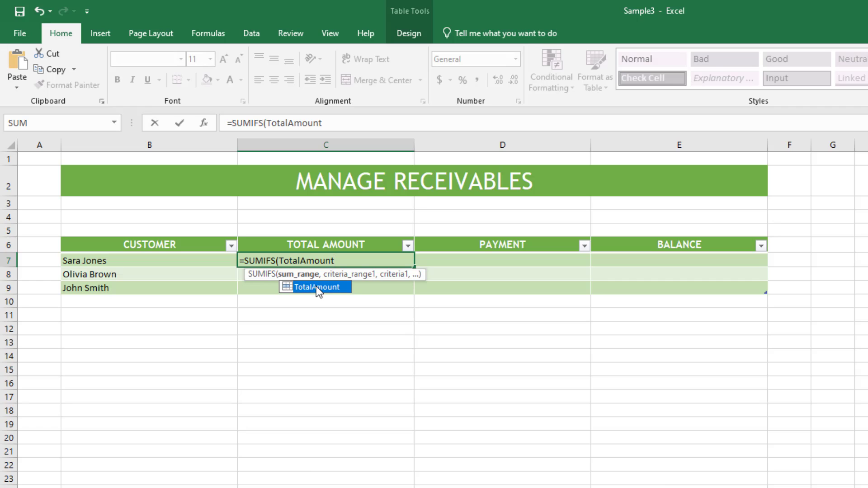
{"action": "type", "text": ",Cus"}
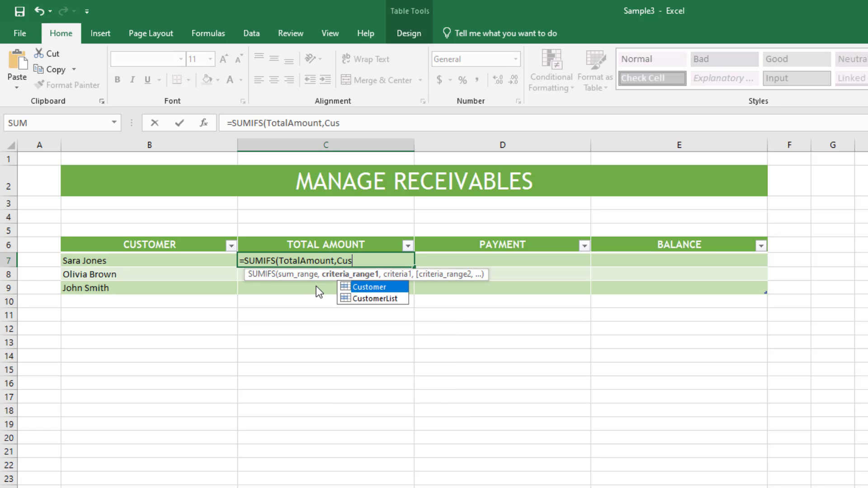
{"action": "double_click", "coordinate": [382, 286]}
{"action": "type", "text": ","}
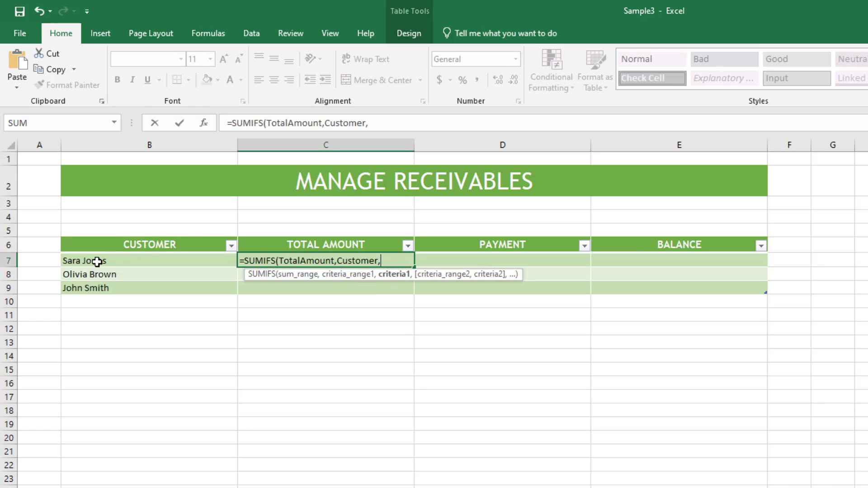
{"action": "left_click", "coordinate": [120, 261]}
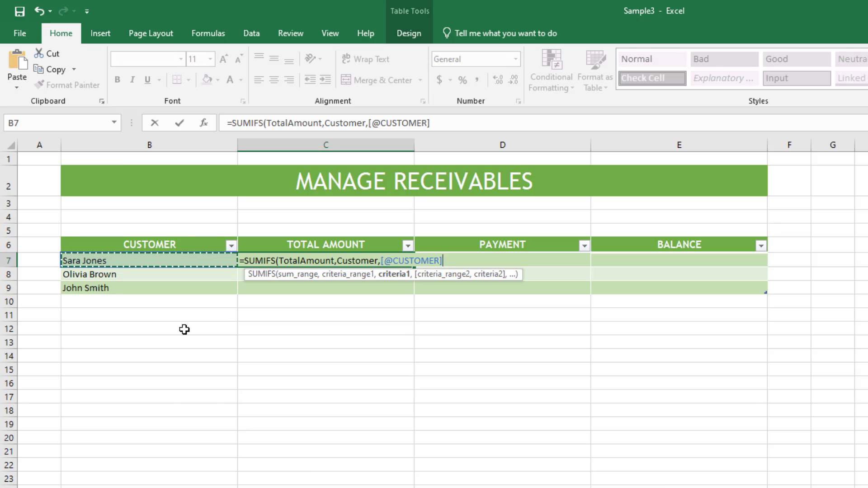
{"action": "type", "text": ")"}
{"action": "key", "text": "Return"}
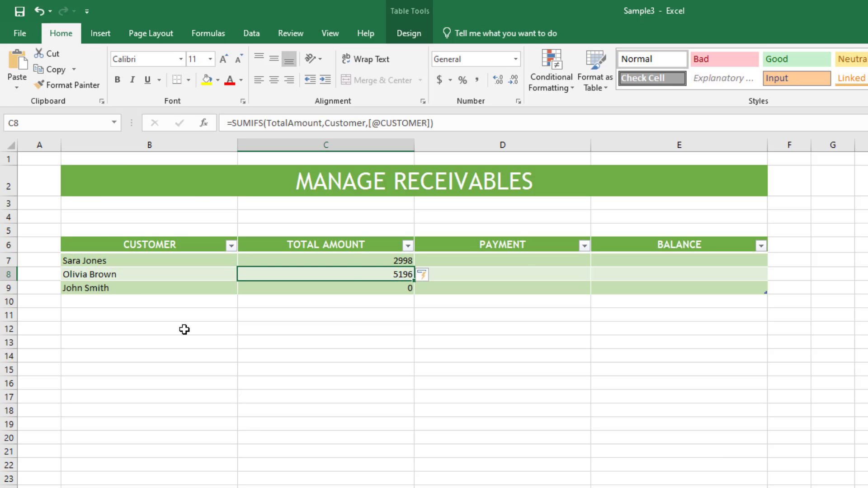
Step: Apply Comma and Accounting $ format to the customer totals C7:C9
{"action": "left_click_drag", "start_coordinate": [358, 258], "coordinate": [345, 278]}
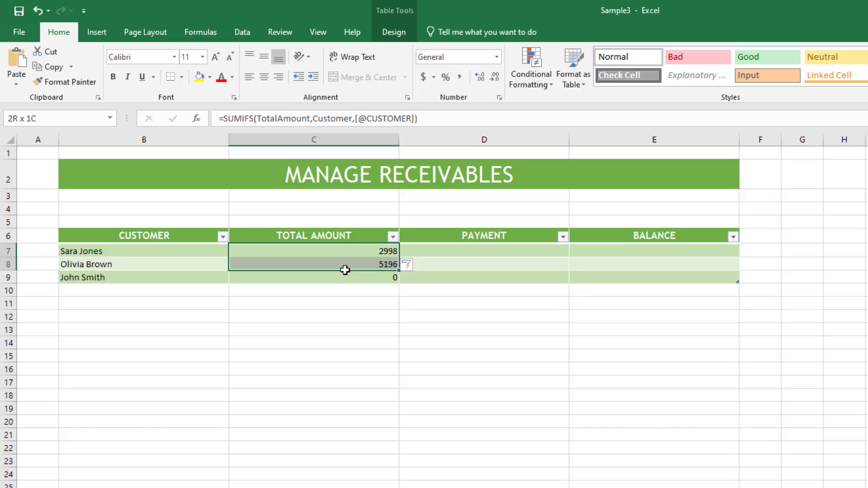
{"action": "left_click", "coordinate": [460, 77]}
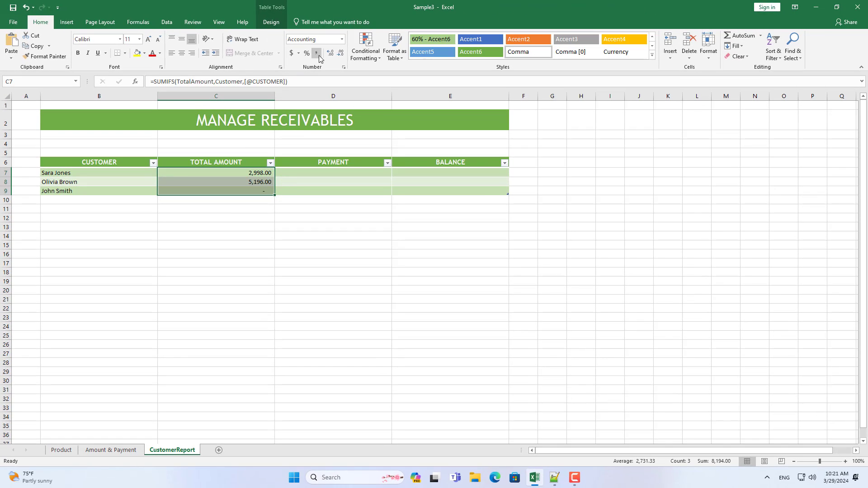
{"action": "left_click", "coordinate": [290, 55]}
{"action": "scroll", "coordinate": [306, 149], "scroll_direction": "up", "scroll_amount": 2, "text": "ctrl"}
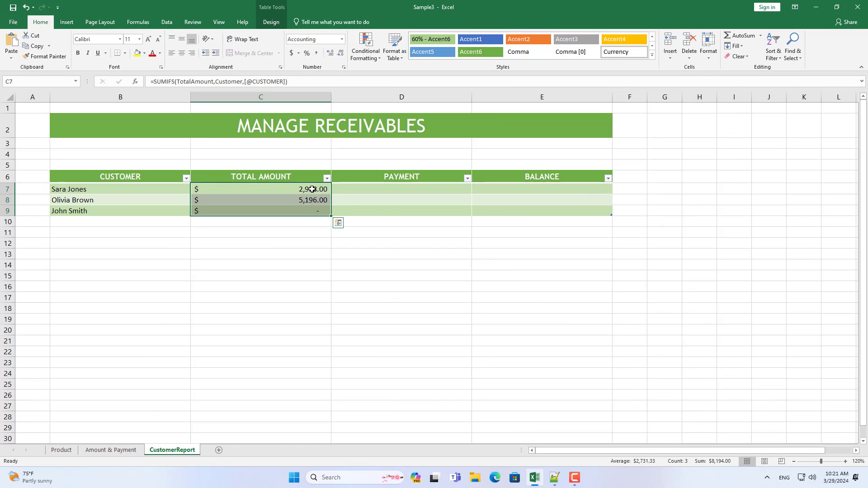
{"action": "left_click", "coordinate": [312, 189]}
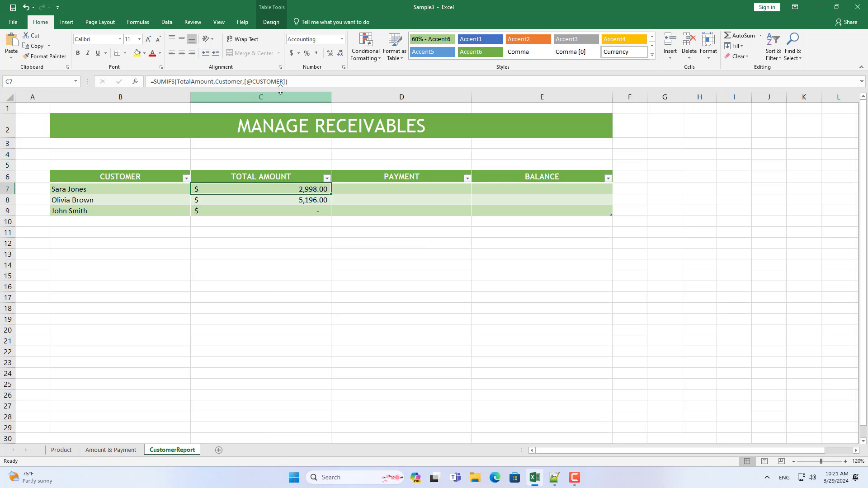
{"action": "left_click_drag", "start_coordinate": [287, 82], "coordinate": [124, 81]}
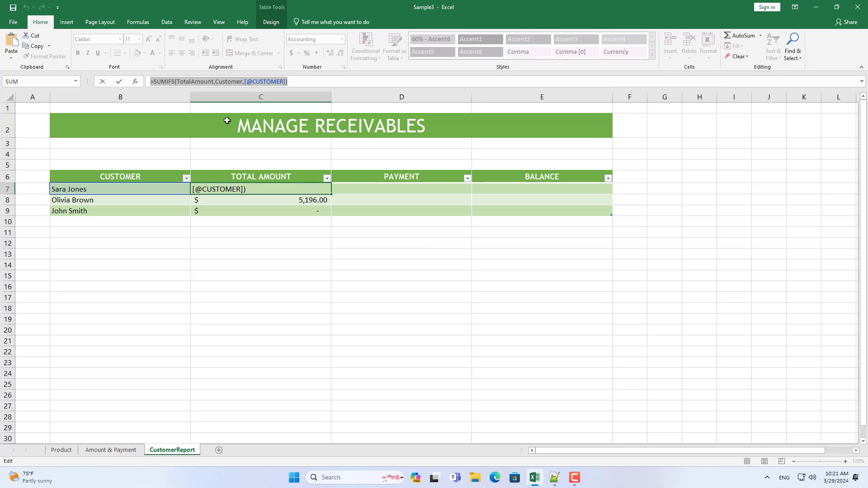
Step: On Amount & Payment, name column H TotalPayment, then go back to CustomerReport
{"action": "key", "text": "Escape"}
{"action": "left_click", "coordinate": [122, 451]}
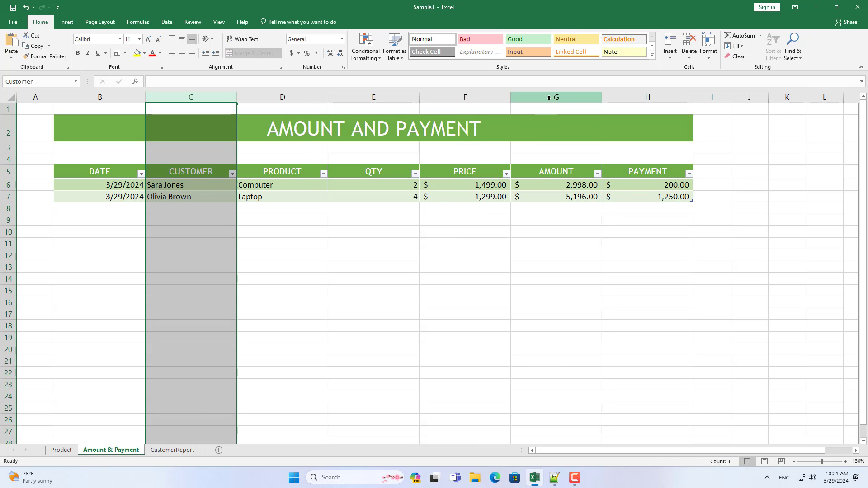
{"action": "left_click", "coordinate": [549, 98]}
{"action": "left_click", "coordinate": [623, 99]}
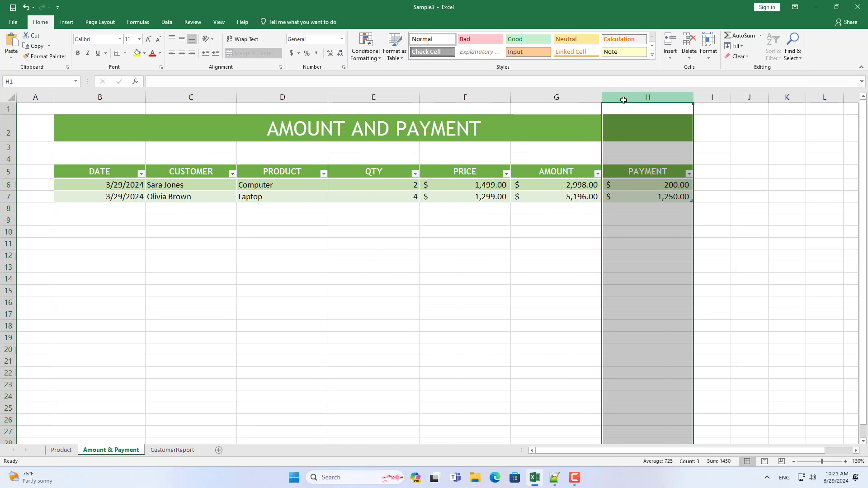
{"action": "key", "text": "alt+F3"}
{"action": "type", "text": "TotalPayment"}
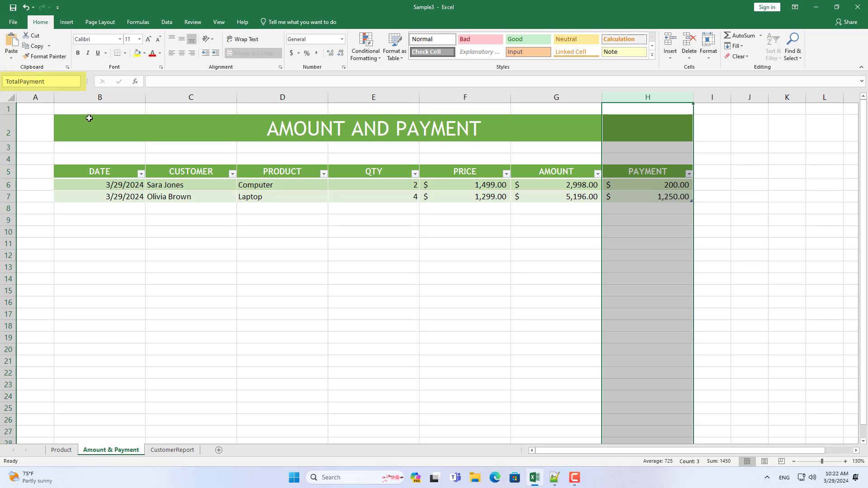
{"action": "key", "text": "Return"}
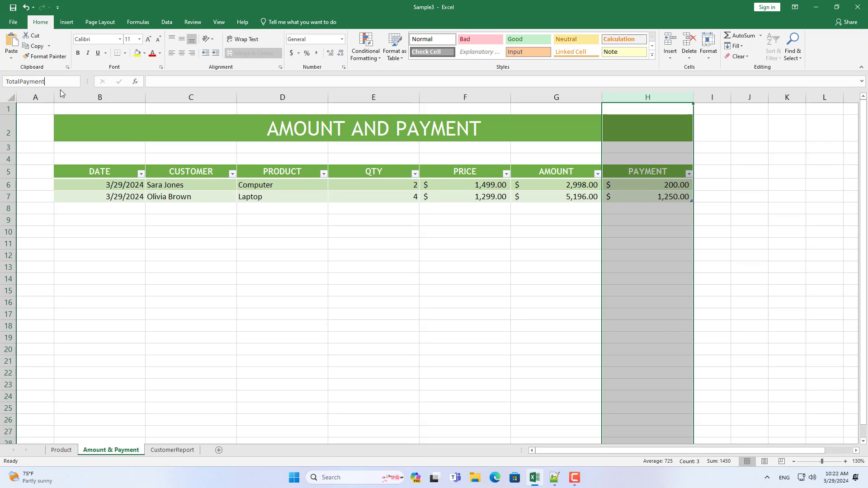
{"action": "left_click", "coordinate": [25, 81]}
{"action": "key", "text": "Escape"}
{"action": "left_click", "coordinate": [170, 450]}
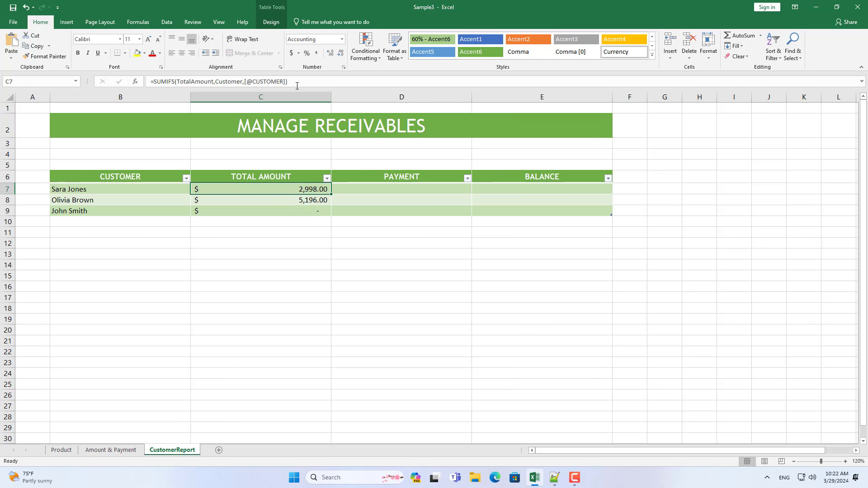
Step: Copy the SUMIFS formula text from C7 without changing the cell
{"action": "left_click_drag", "start_coordinate": [287, 81], "coordinate": [172, 88]}
{"action": "right_click", "coordinate": [179, 83]}
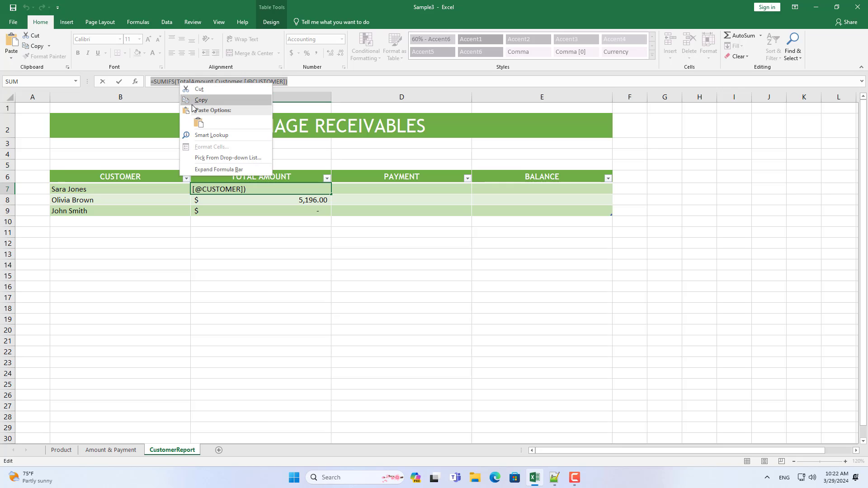
{"action": "left_click", "coordinate": [194, 104]}
{"action": "key", "text": "Escape"}
{"action": "left_click", "coordinate": [367, 186]}
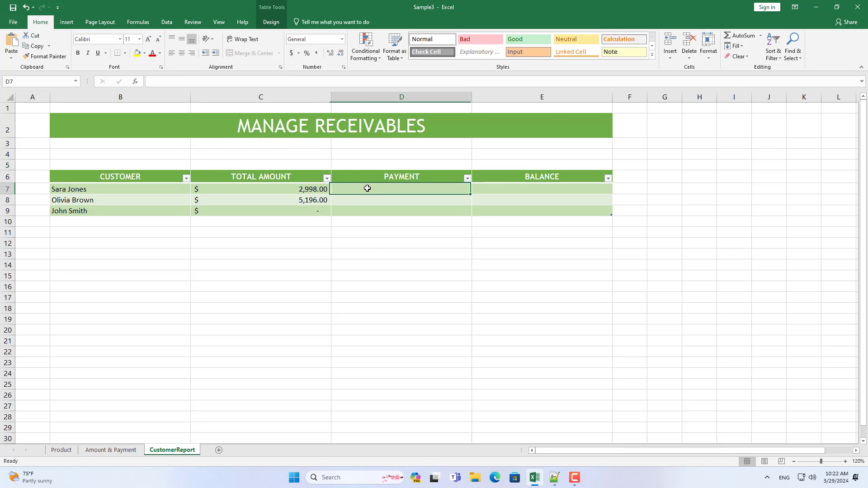
{"action": "left_click", "coordinate": [239, 83]}
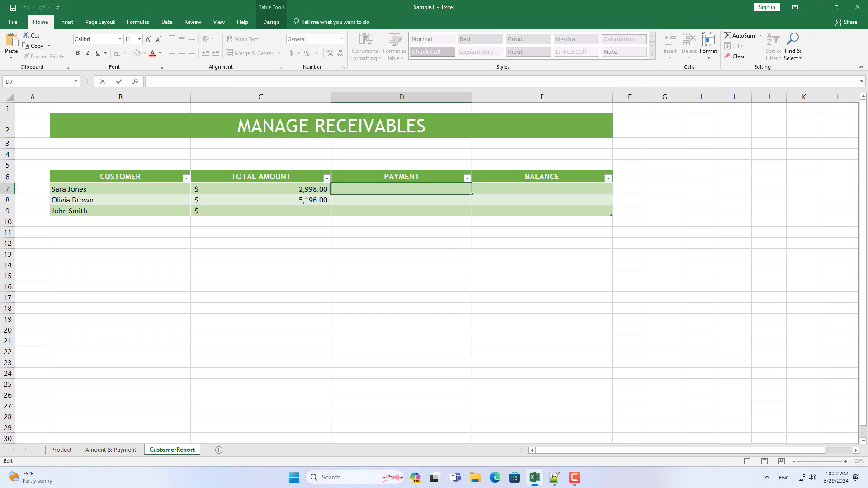
{"action": "key", "text": "ctrl+v"}
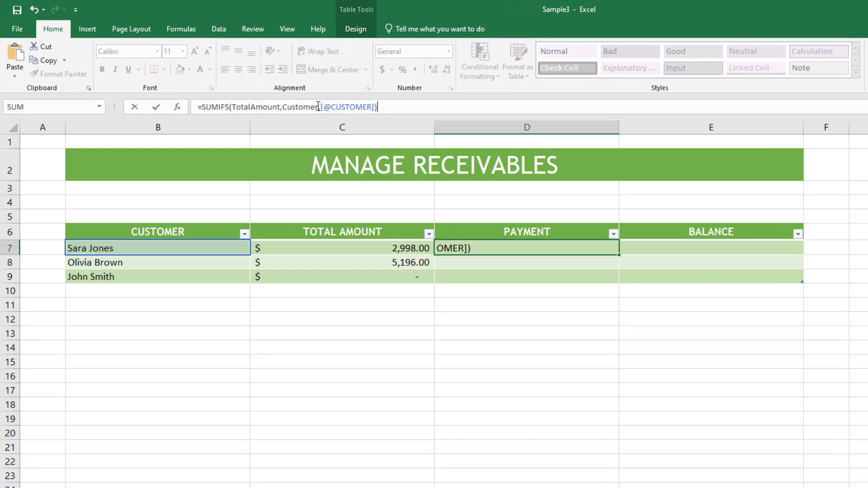
{"action": "left_click", "coordinate": [280, 107]}
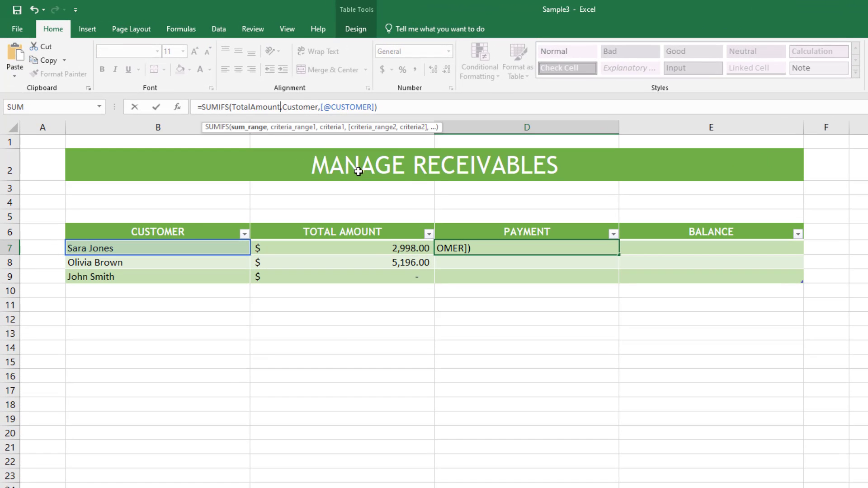
{"action": "key", "text": "BackSpace"}
{"action": "key", "text": "BackSpace"}
{"action": "key", "text": "BackSpace"}
{"action": "key", "text": "BackSpace"}
{"action": "key", "text": "BackSpace"}
{"action": "key", "text": "BackSpace"}
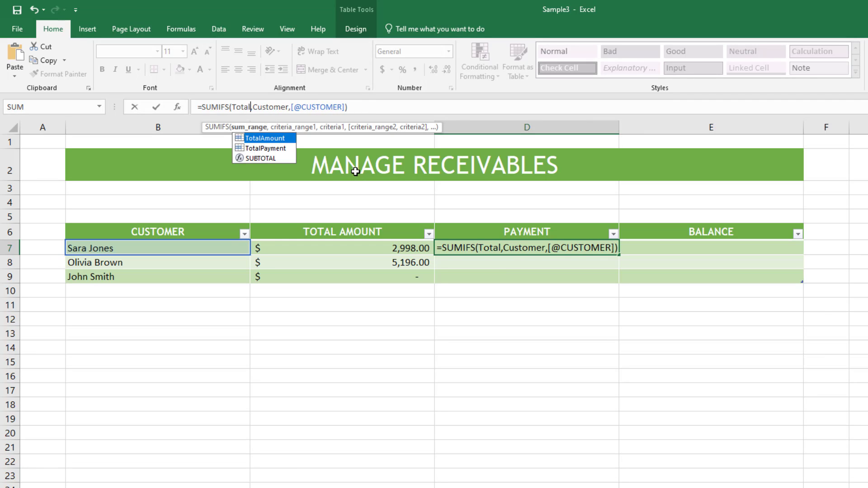
{"action": "left_click", "coordinate": [283, 151]}
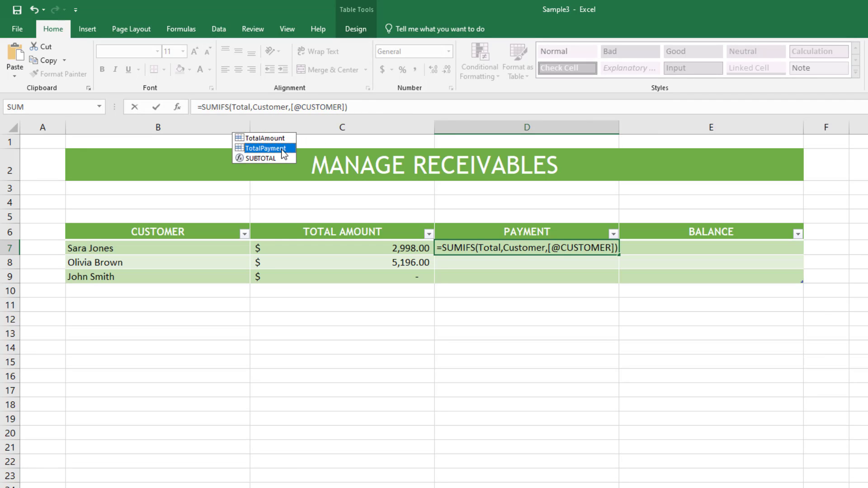
{"action": "double_click", "coordinate": [284, 151]}
{"action": "left_click", "coordinate": [422, 107]}
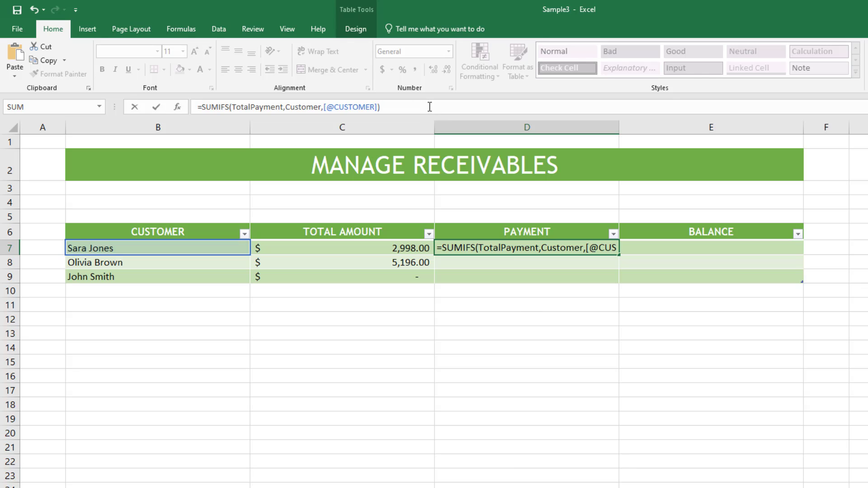
{"action": "key", "text": "Return"}
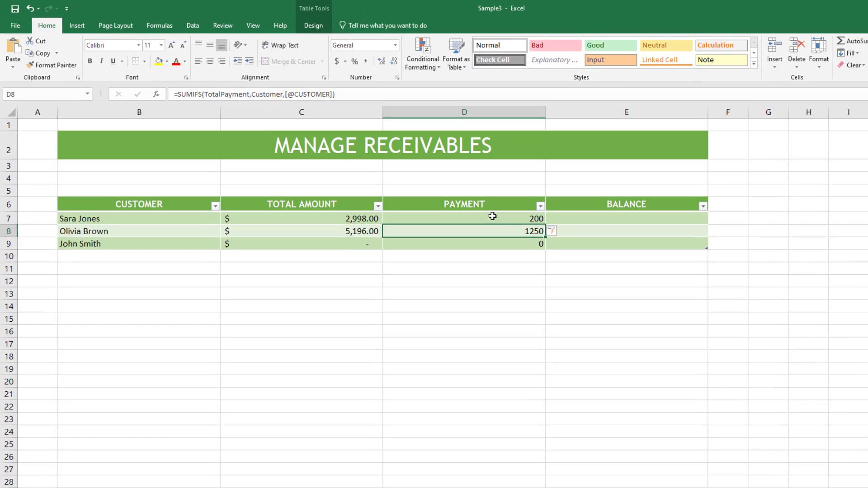
{"action": "left_click_drag", "start_coordinate": [492, 216], "coordinate": [488, 242]}
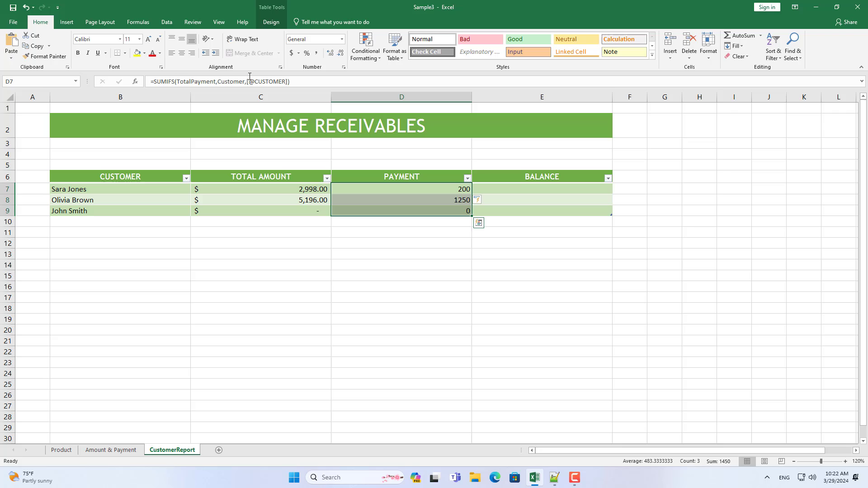
{"action": "left_click", "coordinate": [291, 55]}
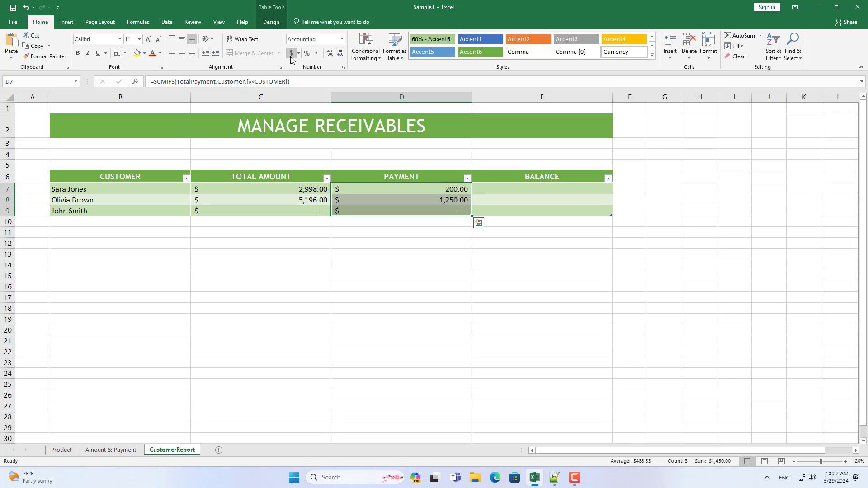
{"action": "left_click", "coordinate": [486, 190]}
{"action": "type", "text": "="}
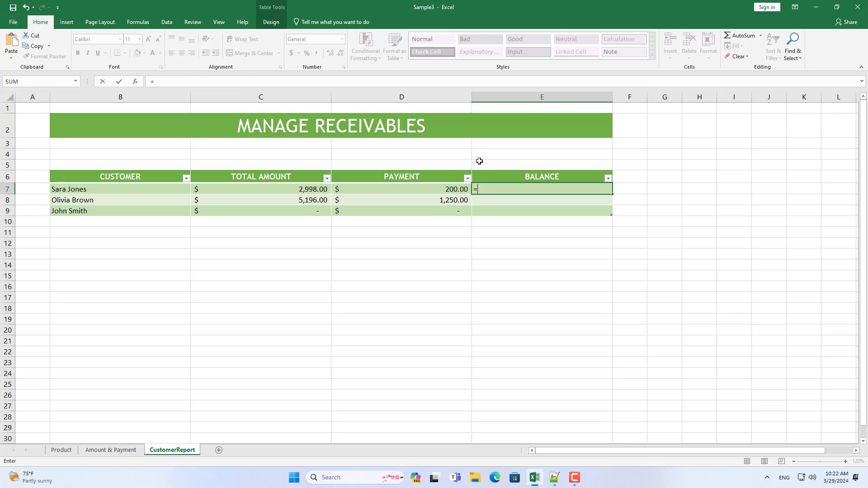
{"action": "left_click", "coordinate": [319, 189]}
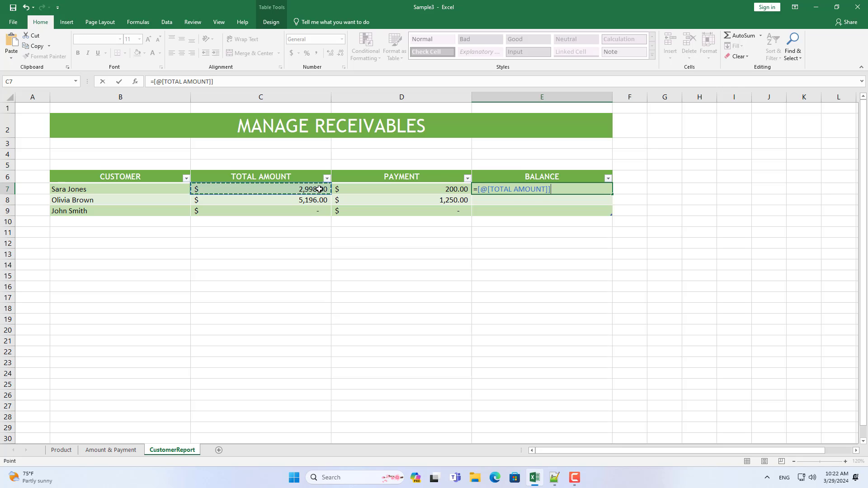
{"action": "type", "text": "-"}
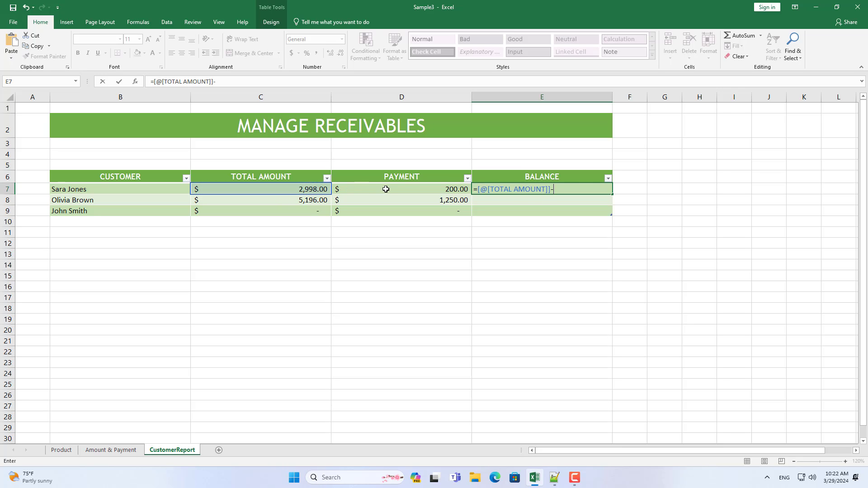
{"action": "left_click", "coordinate": [384, 189]}
{"action": "key", "text": "Return"}
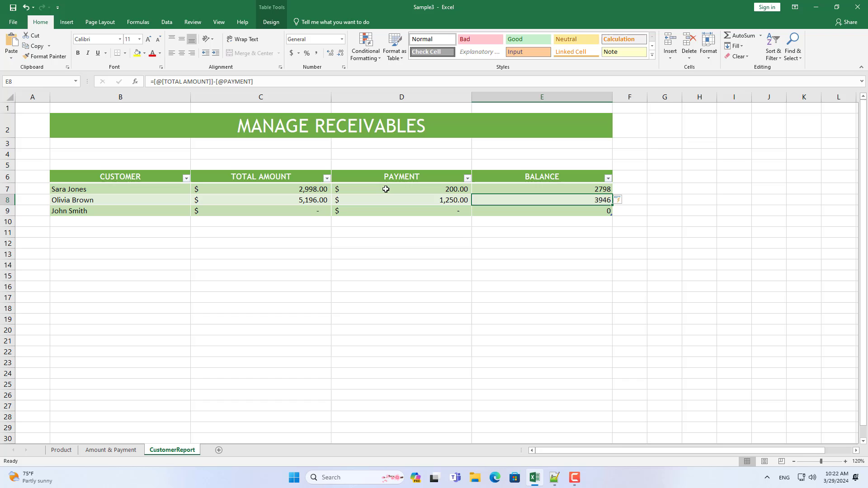
Step: Format E7:E9 as Accounting, showing $ 2,798.00 and $ 3,946.00
{"action": "left_click_drag", "start_coordinate": [561, 188], "coordinate": [553, 209]}
{"action": "left_click", "coordinate": [291, 53]}
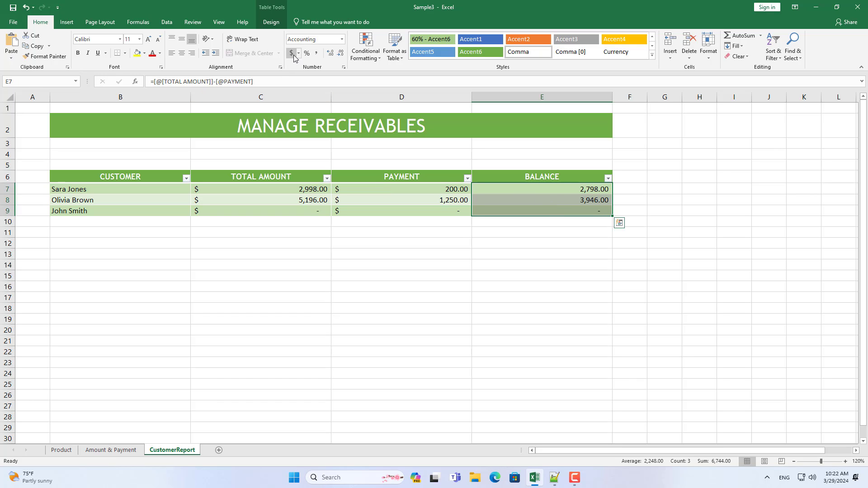
{"action": "left_click", "coordinate": [586, 189]}
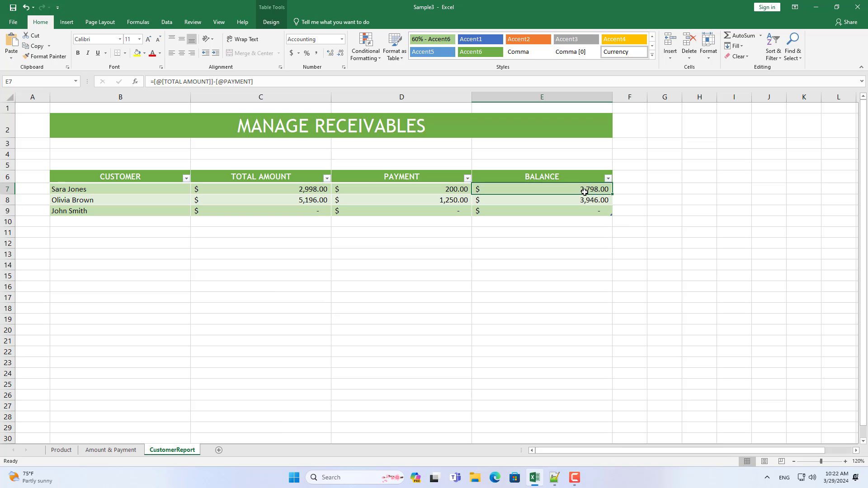
Step: Enter dates 3/1/2024 in C4 and 3/29/2024 in E4, then select Amount & Payment column B
{"action": "left_click", "coordinate": [583, 200]}
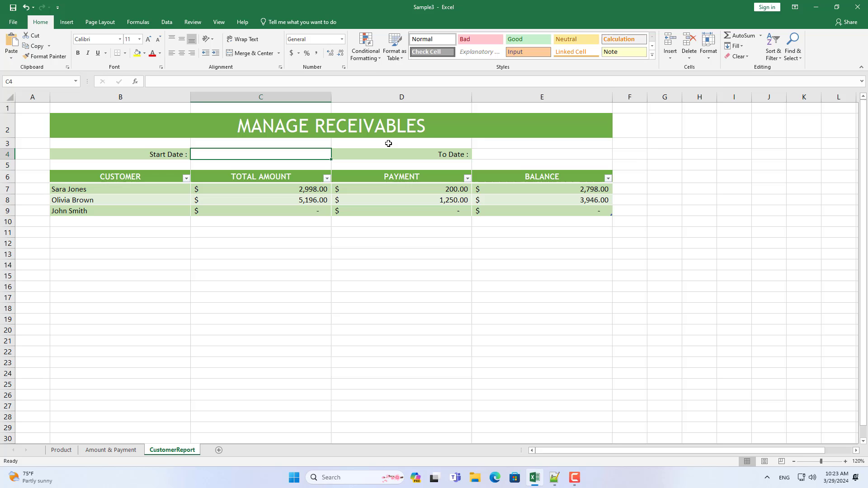
{"action": "type", "text": "3/1/2024"}
{"action": "left_click", "coordinate": [522, 157]}
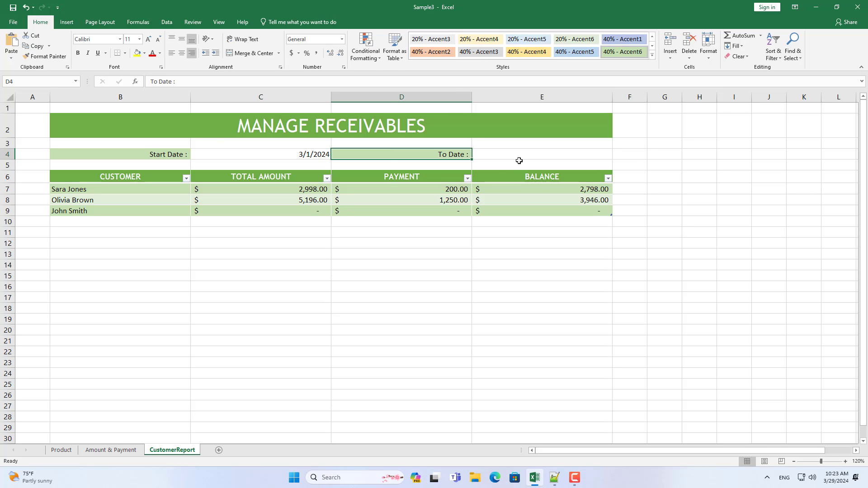
{"action": "type", "text": "3/29/2024"}
{"action": "key", "text": "ctrl+Return"}
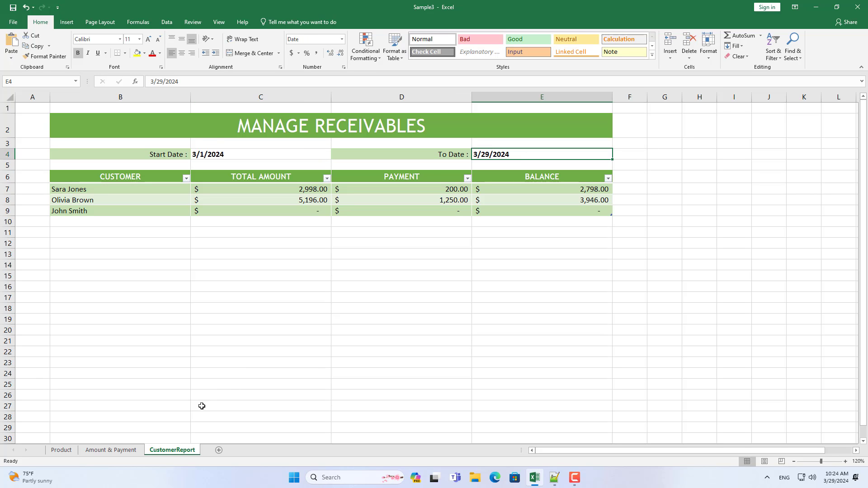
{"action": "left_click", "coordinate": [130, 450]}
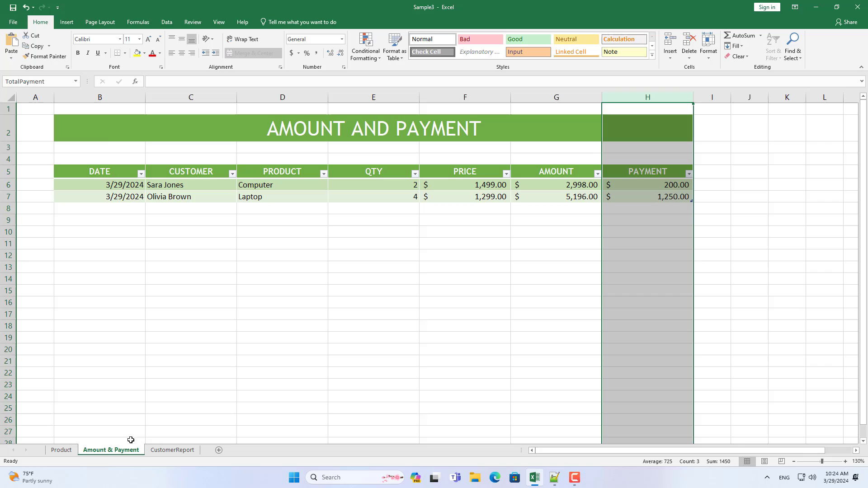
{"action": "left_click", "coordinate": [108, 99]}
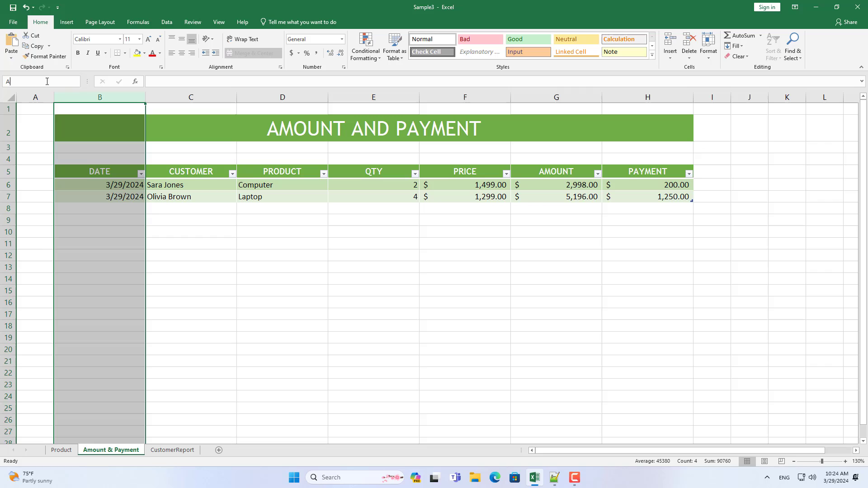
Step: Name the selected date column B APDate using the Name Box
{"action": "type", "text": "AP"}
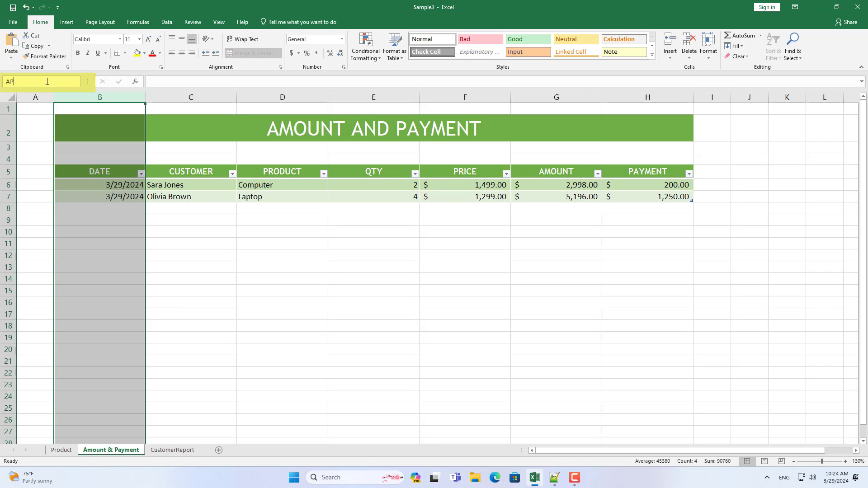
{"action": "type", "text": "Date"}
{"action": "key", "text": "Return"}
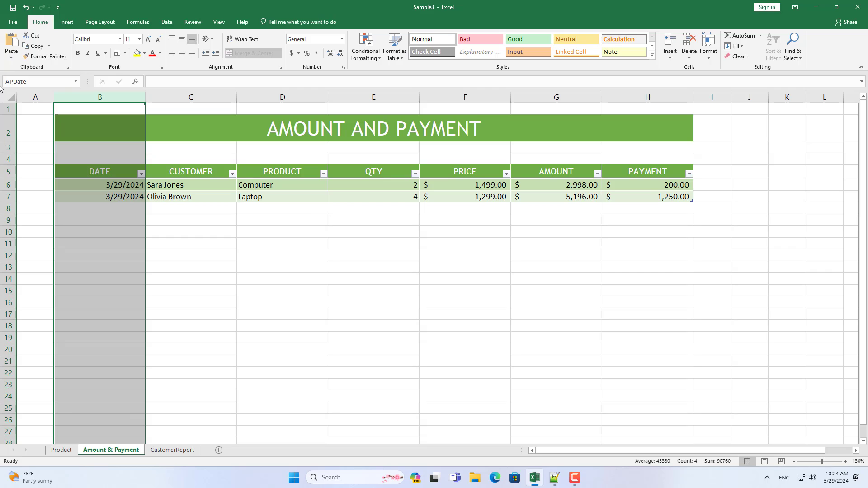
{"action": "left_click", "coordinate": [174, 450]}
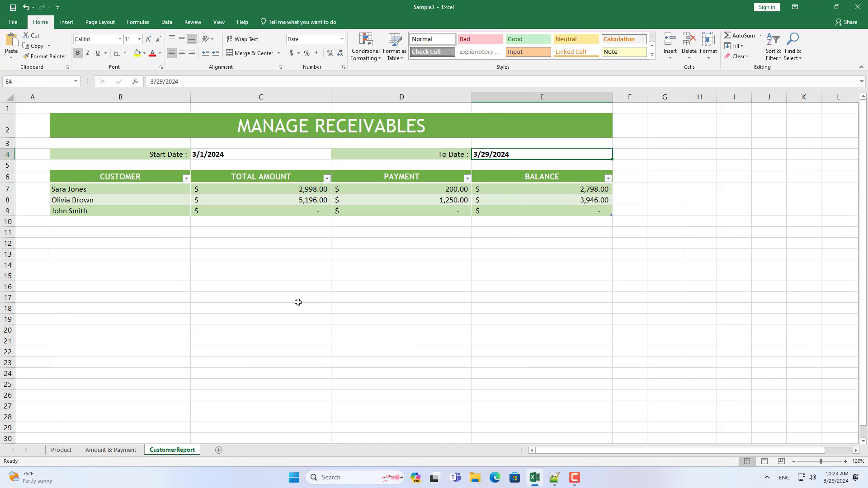
{"action": "left_click", "coordinate": [317, 190]}
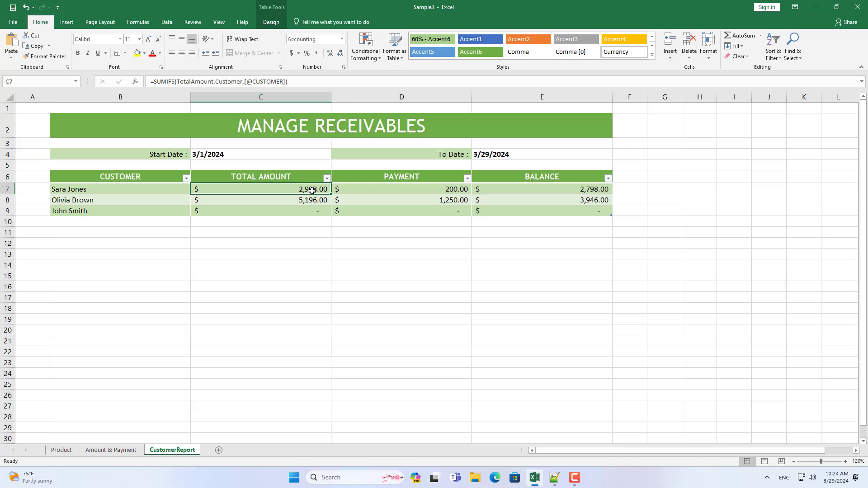
Step: On CustomerReport, name the Start Date cell C4 StartDate and the To Date cell E4 ToDate
{"action": "left_click", "coordinate": [244, 155]}
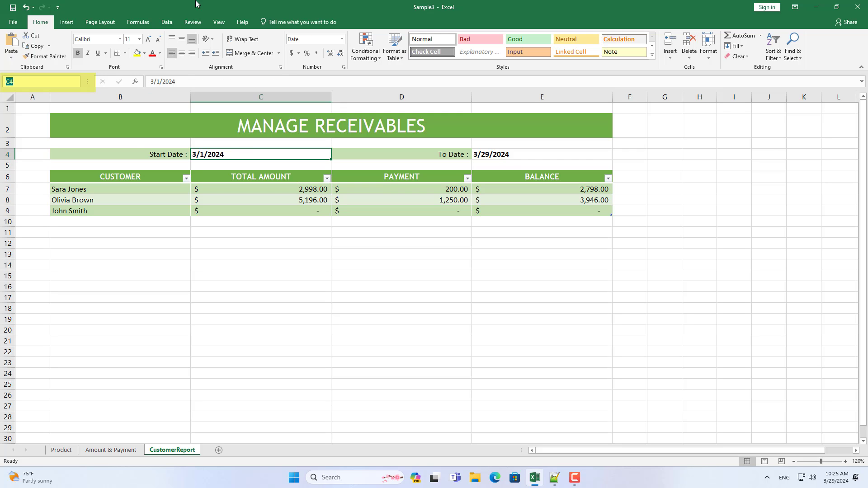
{"action": "type", "text": "StartDate"}
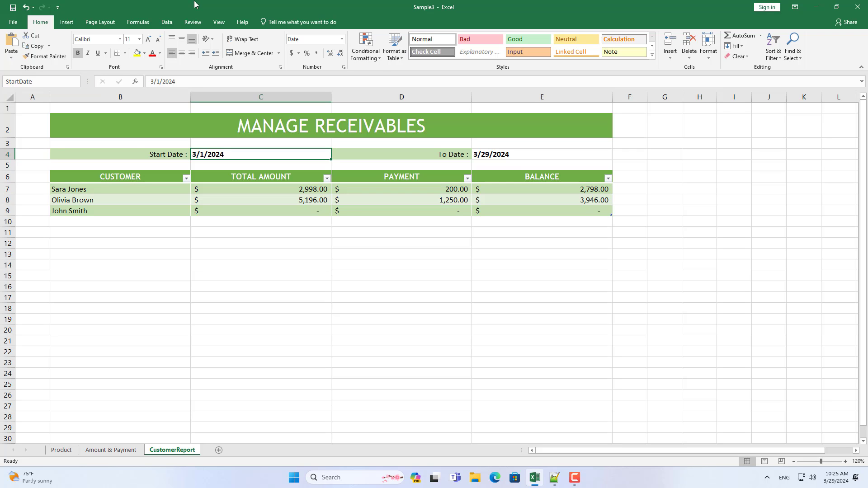
{"action": "key", "text": "Return"}
{"action": "left_click", "coordinate": [498, 154]}
{"action": "left_click", "coordinate": [47, 81]}
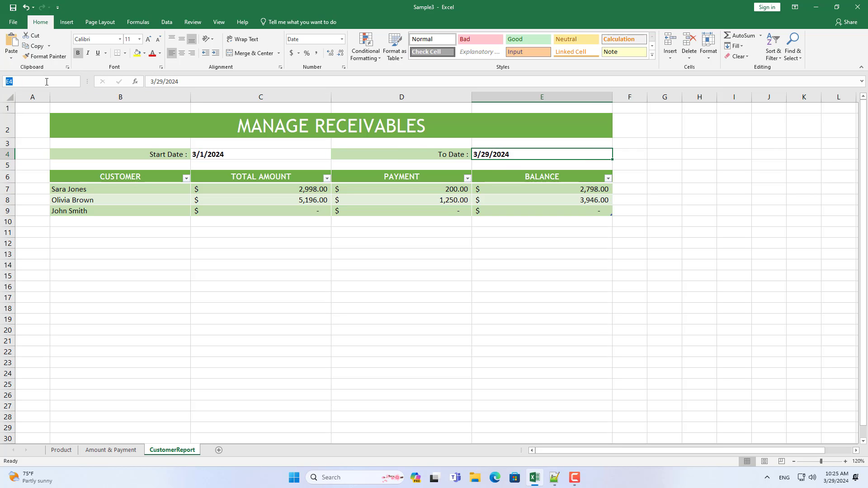
{"action": "type", "text": "ToDate"}
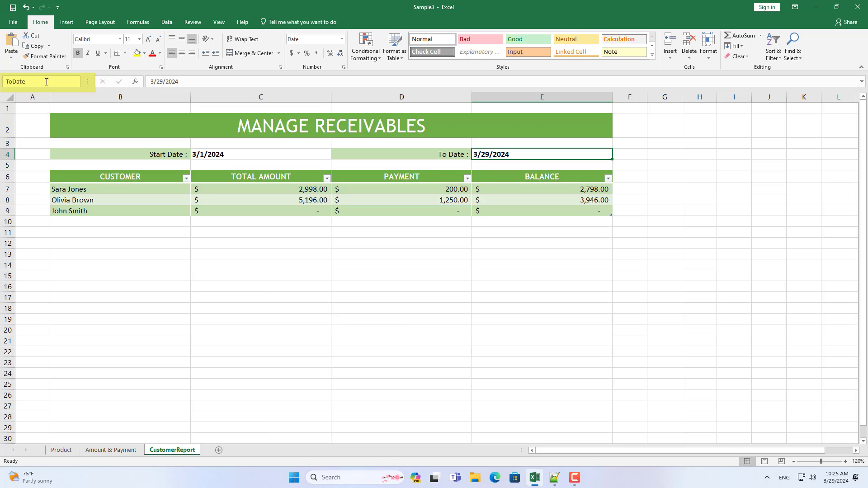
{"action": "key", "text": "ctrl+a"}
{"action": "key", "text": "Return"}
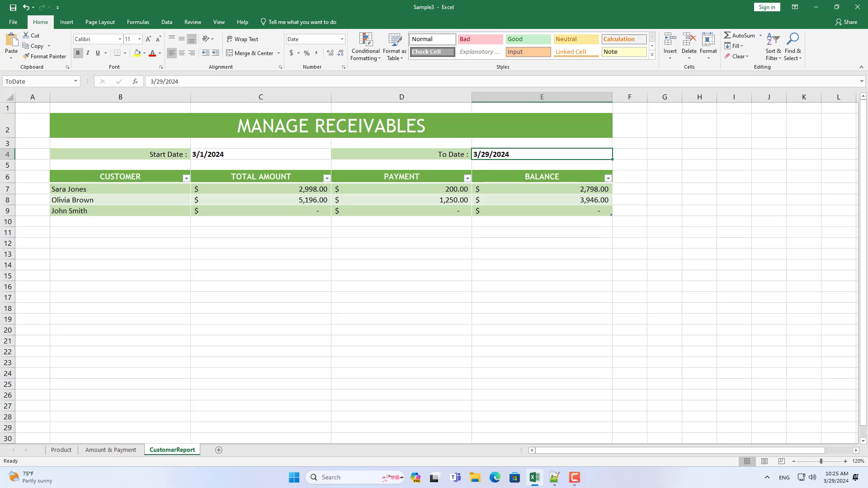
Step: Append ,APDate,">="&StartDate,APDate,"<="&ToDate to the C7 Total Amount SUMIFS formula
{"action": "left_click", "coordinate": [289, 191]}
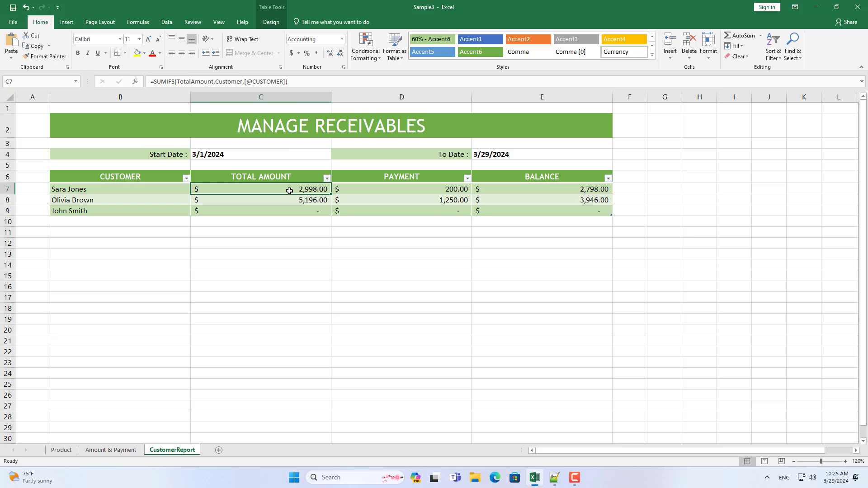
{"action": "left_click", "coordinate": [284, 81]}
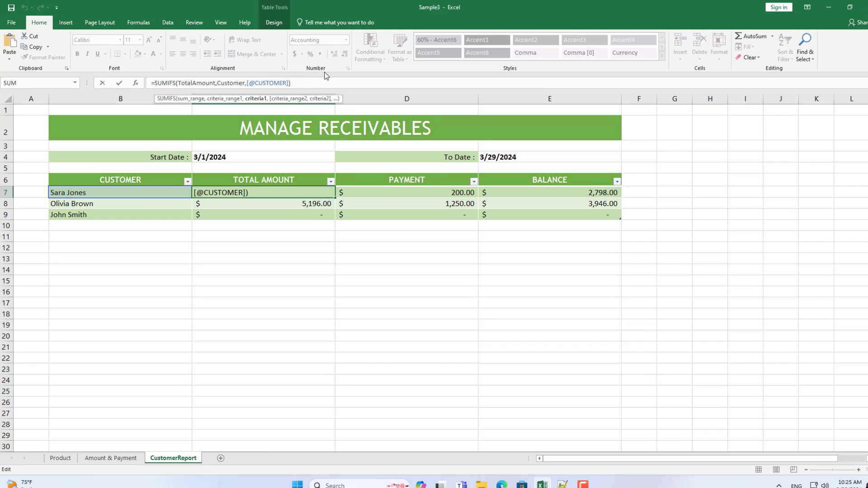
{"action": "type", "text": ",APDate,\">="}
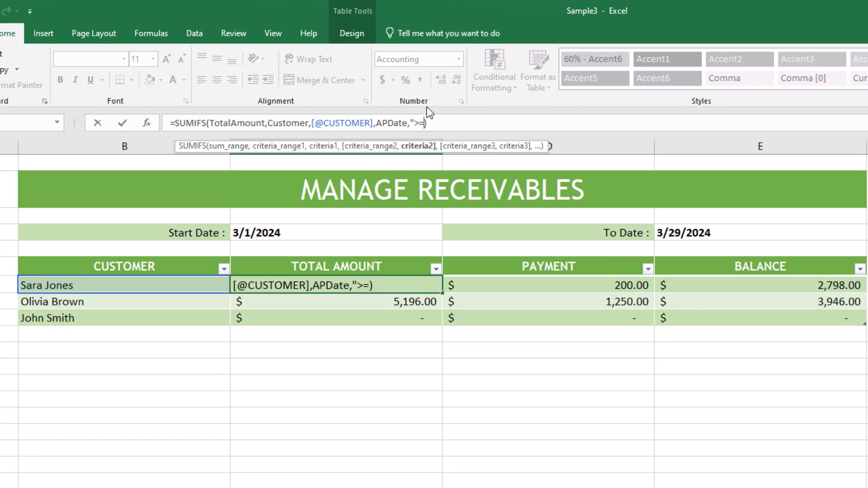
{"action": "type", "text": "\"&Sta"}
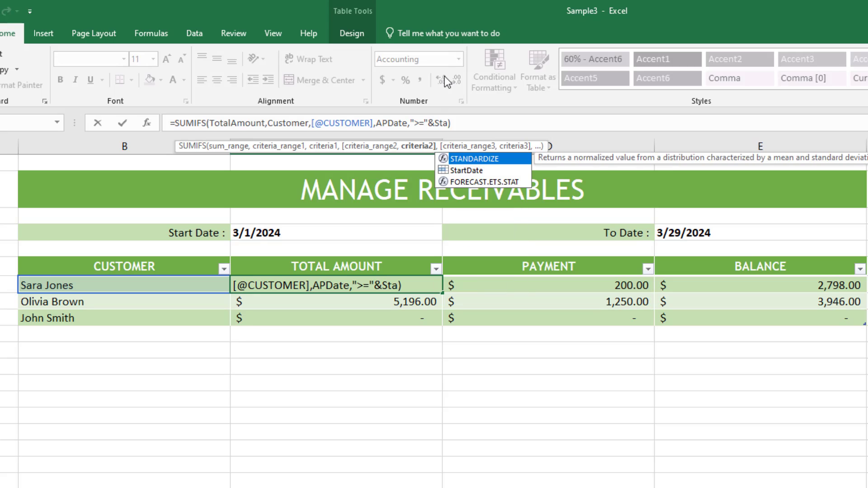
{"action": "type", "text": "rtDate,AP"}
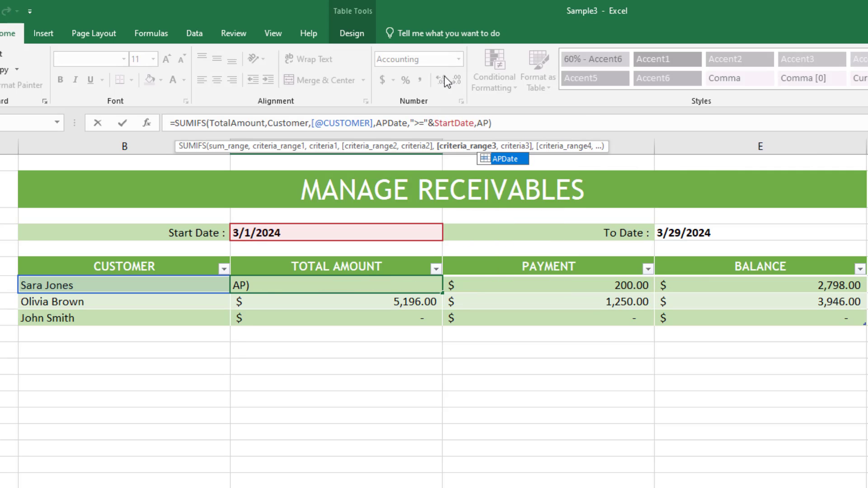
{"action": "type", "text": "Date,\"<="}
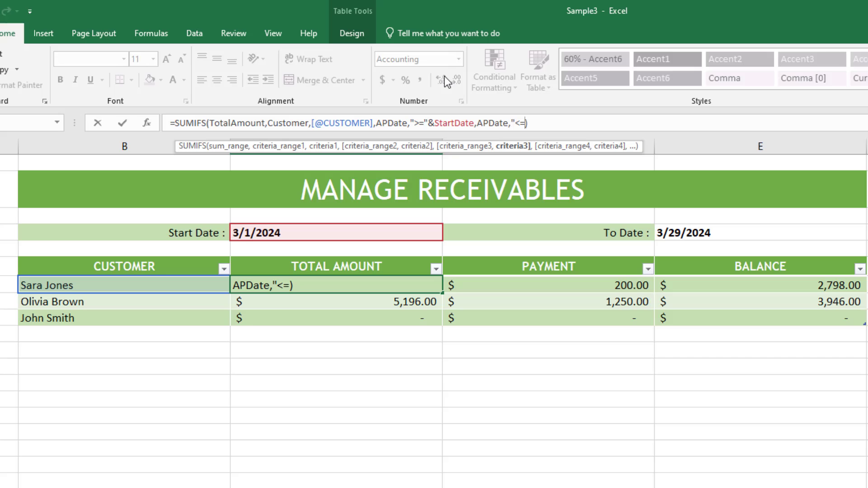
{"action": "type", "text": "\"&ToDate"}
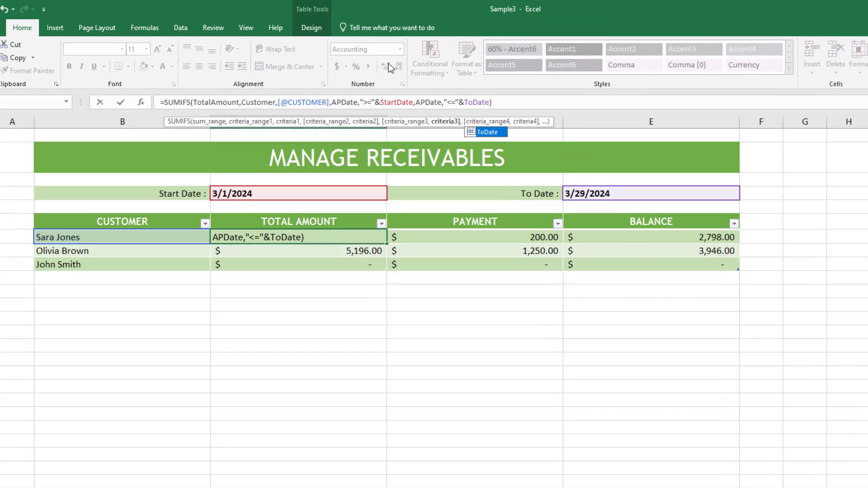
{"action": "left_click", "coordinate": [493, 99]}
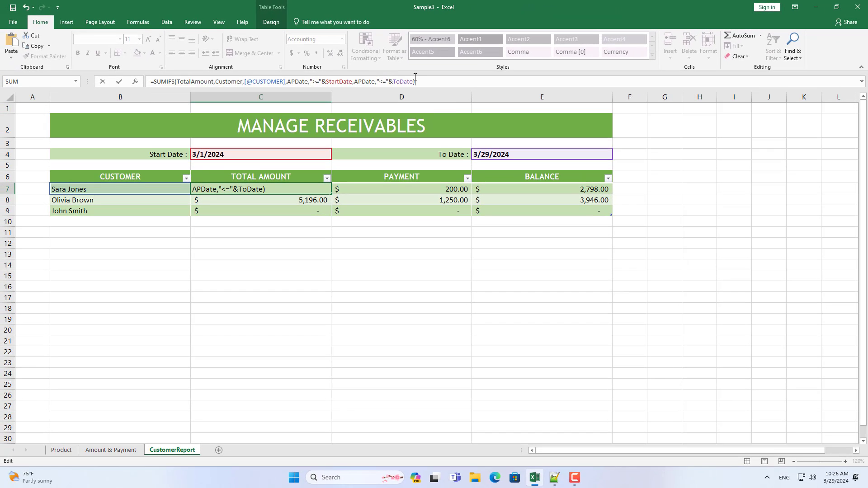
{"action": "key", "text": "Return"}
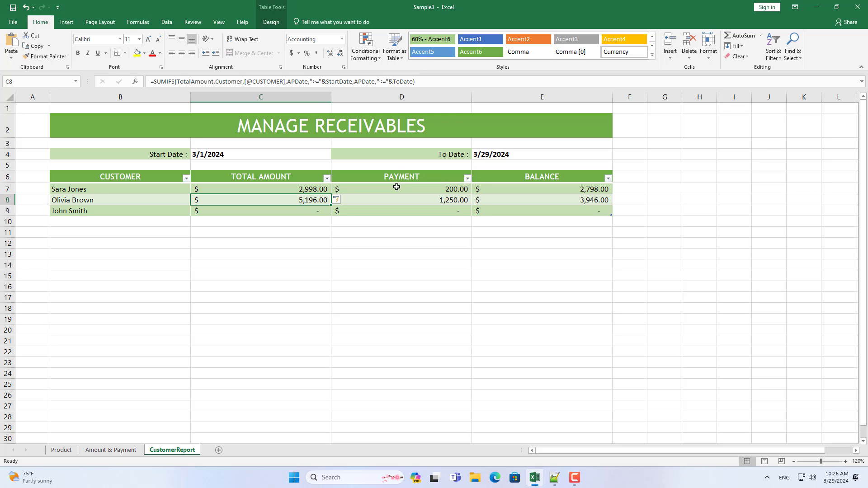
Step: Copy the same two date criteria into the D7 Payment SUMIFS formula
{"action": "left_click_drag", "start_coordinate": [416, 81], "coordinate": [148, 83]}
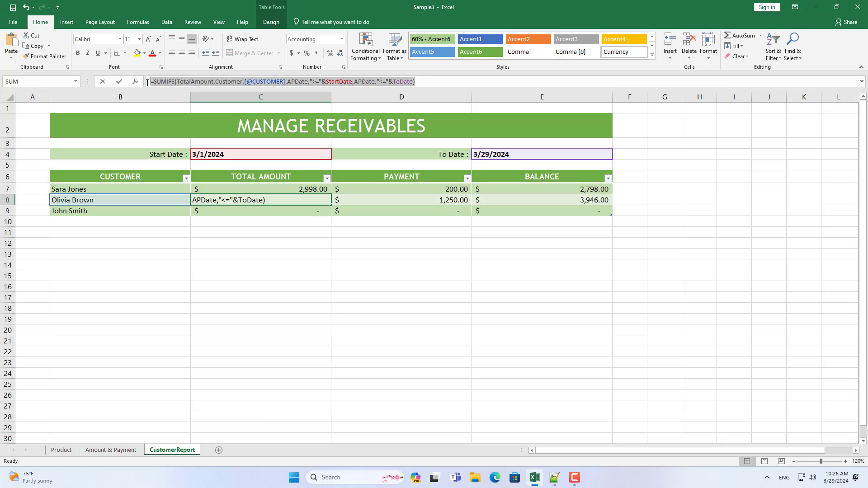
{"action": "left_click", "coordinate": [414, 81]}
{"action": "left_click_drag", "start_coordinate": [412, 82], "coordinate": [284, 81]}
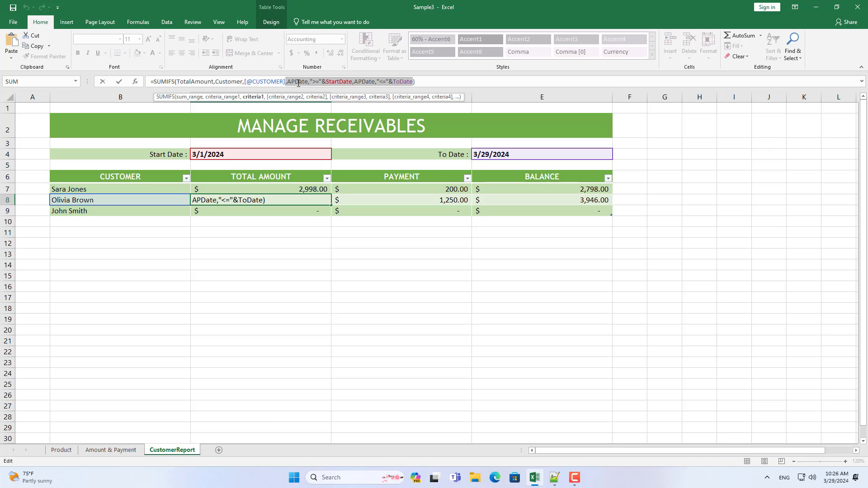
{"action": "right_click", "coordinate": [299, 83]}
{"action": "left_click", "coordinate": [309, 96]}
{"action": "key", "text": "Return"}
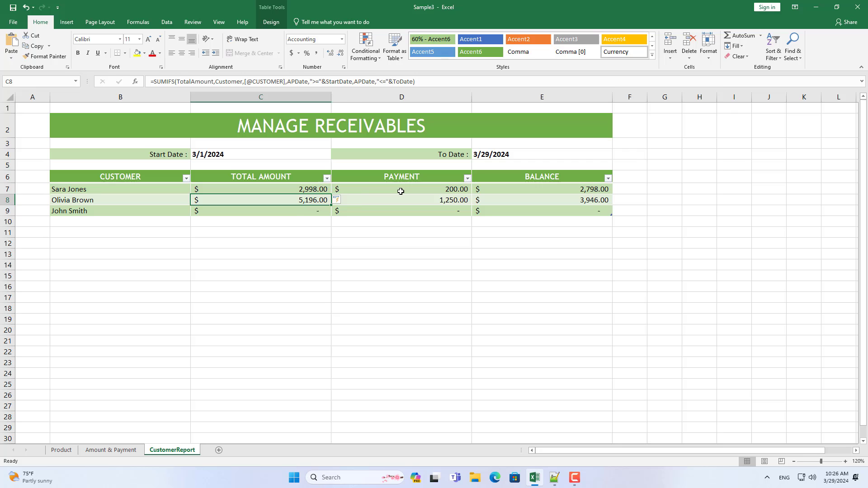
{"action": "left_click", "coordinate": [400, 189]}
{"action": "left_click", "coordinate": [293, 82]}
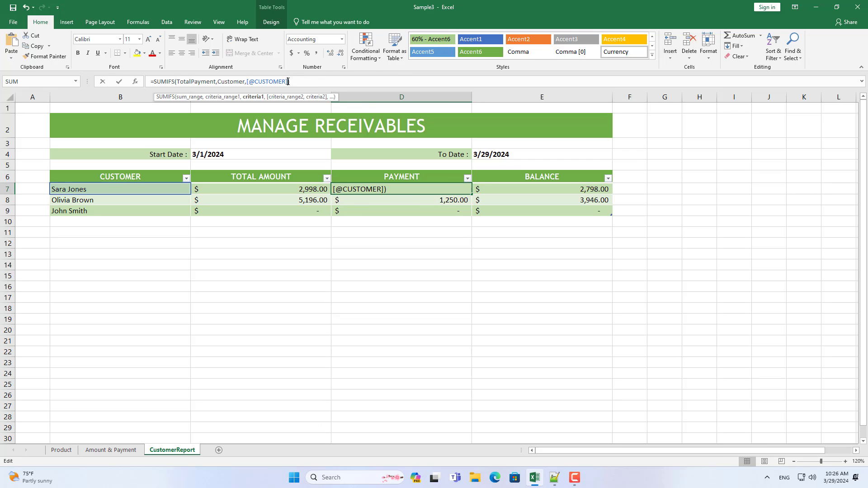
{"action": "key", "text": "ctrl+v"}
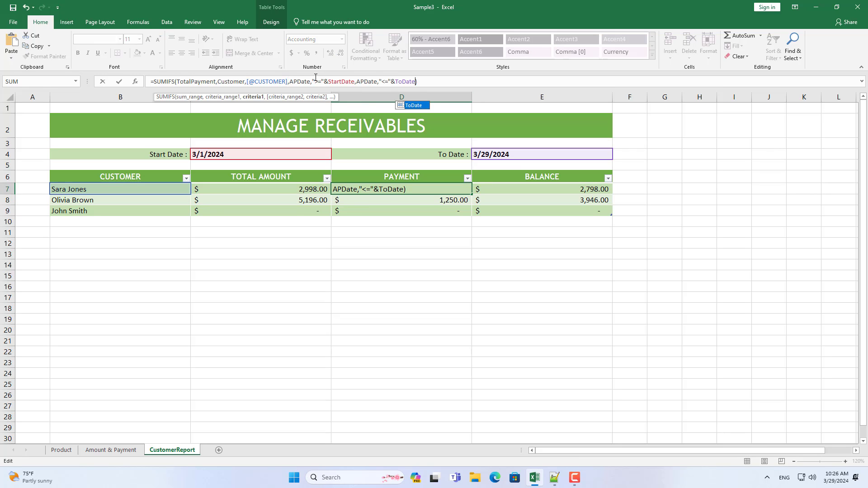
{"action": "key", "text": "Return"}
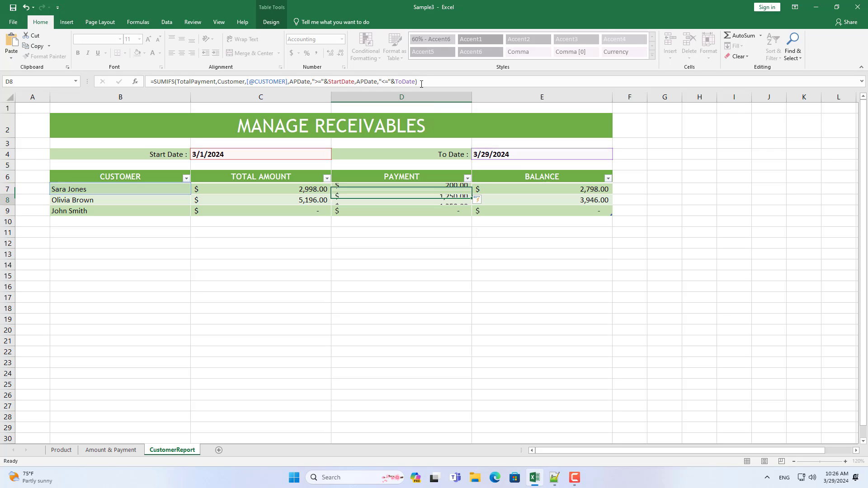
{"action": "left_click", "coordinate": [491, 153]}
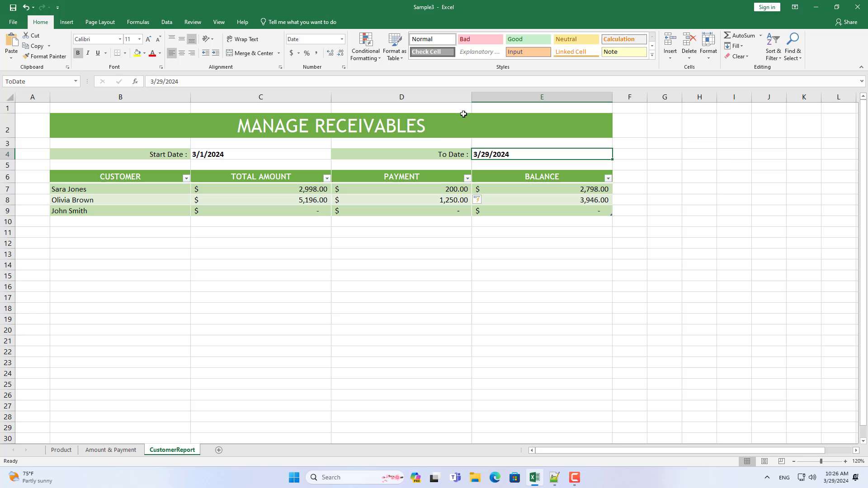
Step: Add row 8 dated 3/30/2024 for the first listed customer with a 2100 payment in H8
{"action": "left_click", "coordinate": [111, 450]}
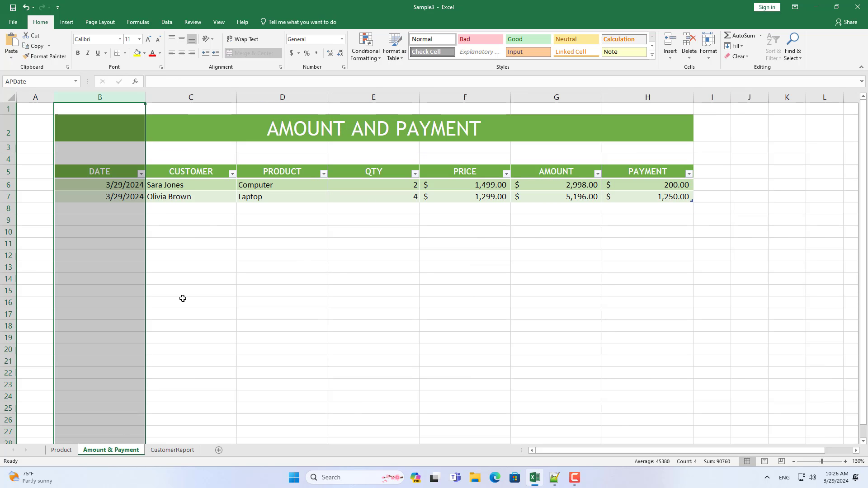
{"action": "left_click", "coordinate": [136, 208]}
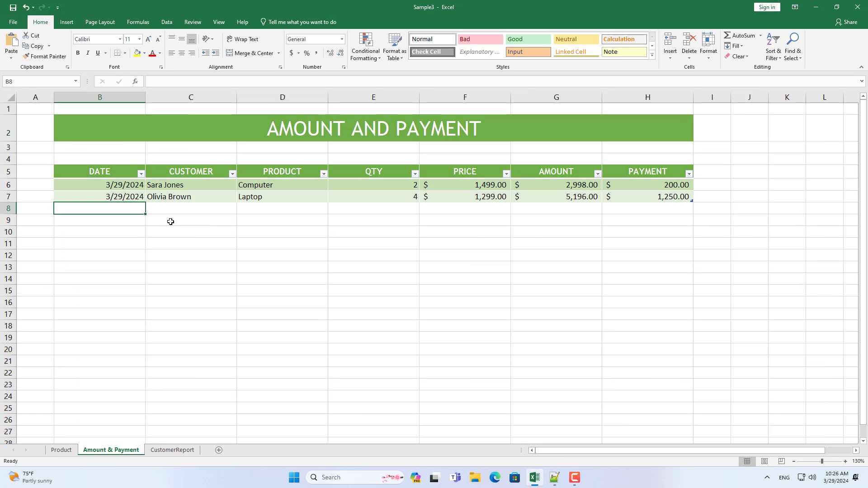
{"action": "key", "text": "ctrl+v"}
{"action": "left_click", "coordinate": [233, 214]}
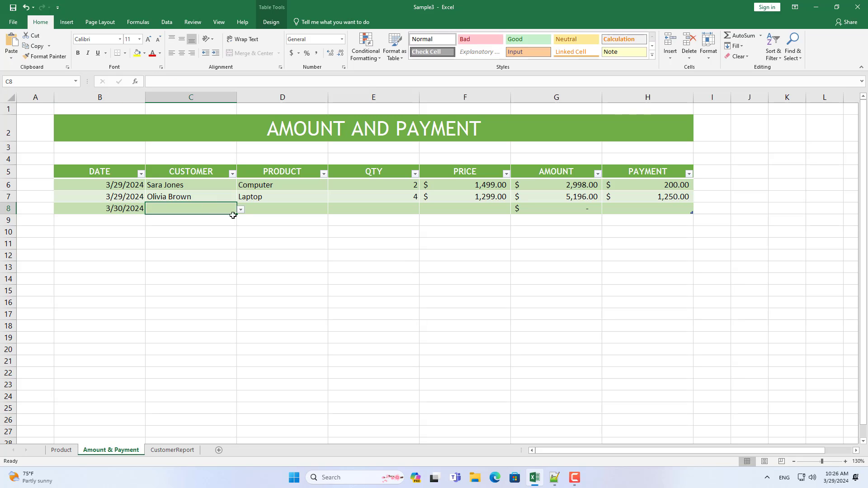
{"action": "left_click", "coordinate": [241, 210]}
{"action": "left_click", "coordinate": [230, 219]}
{"action": "left_click", "coordinate": [553, 211]}
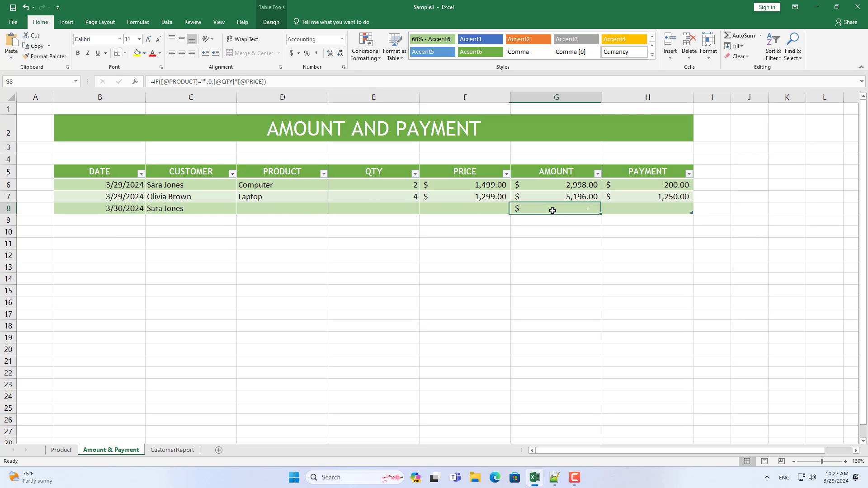
{"action": "left_click", "coordinate": [634, 211]}
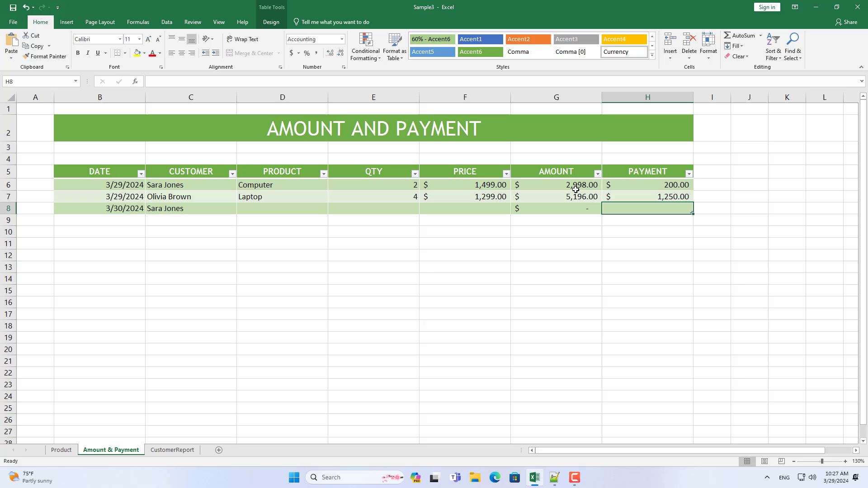
{"action": "type", "text": "2100"}
{"action": "key", "text": "Return"}
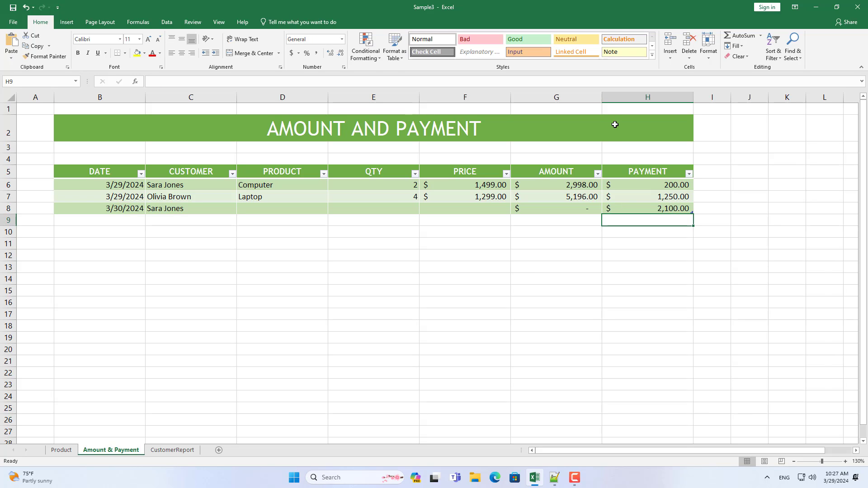
{"action": "left_click", "coordinate": [623, 210]}
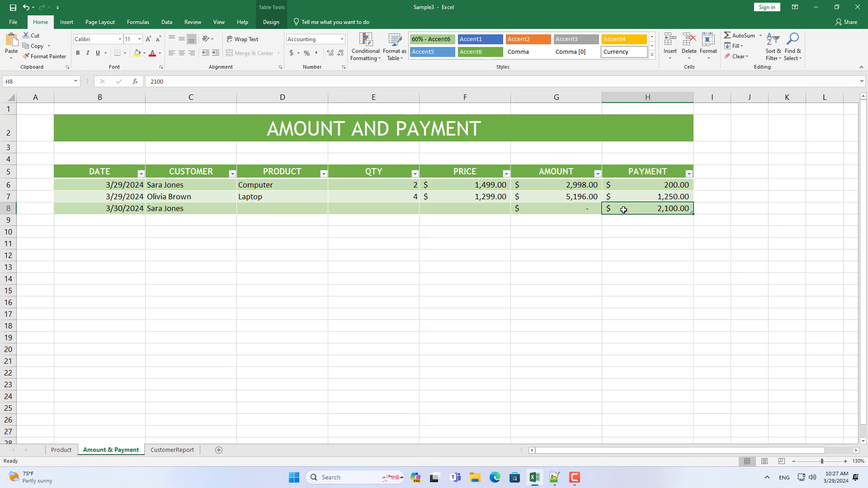
Step: Change the CustomerReport To Date in E4 to 3/30/2024, then check payment 2,300.00 and balance 698.00
{"action": "left_click", "coordinate": [189, 452]}
{"action": "double_click", "coordinate": [489, 155]}
{"action": "key", "text": "BackSpace"}
{"action": "key", "text": "BackSpace"}
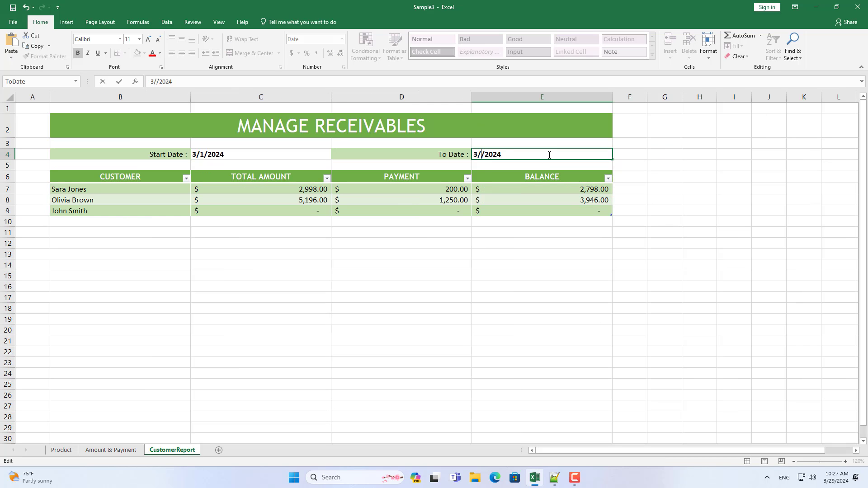
{"action": "type", "text": "30"}
{"action": "key", "text": "Return"}
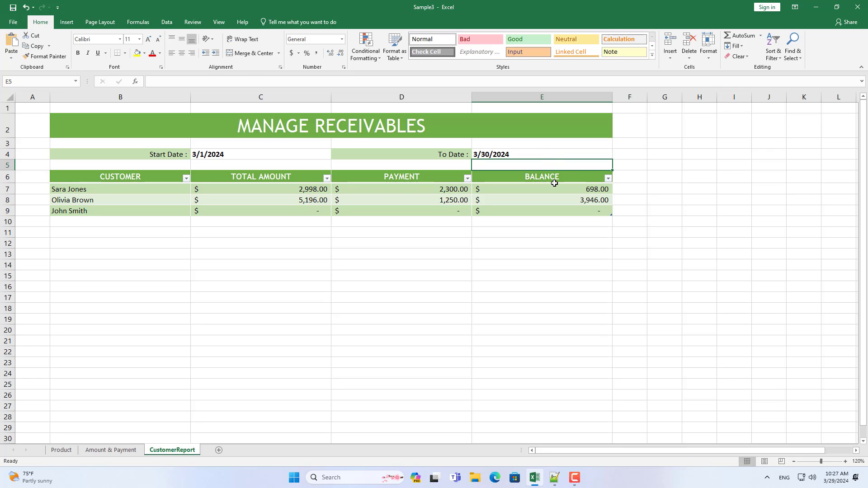
{"action": "left_click", "coordinate": [554, 186]}
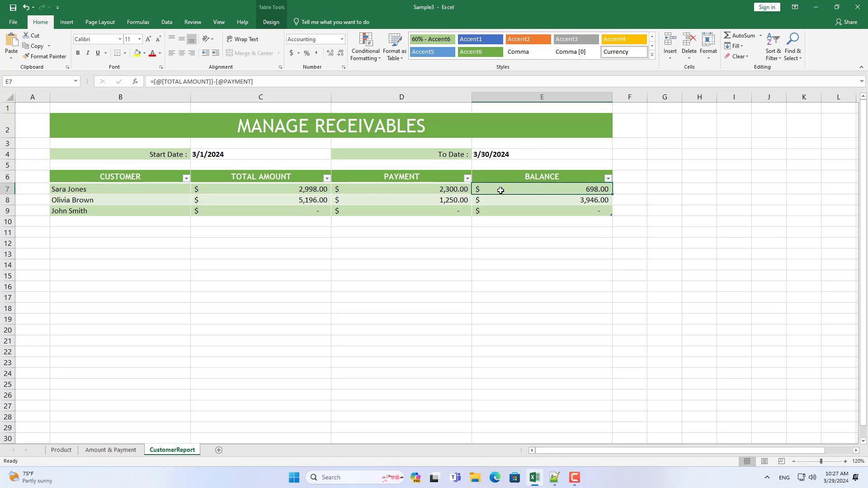
{"action": "left_click", "coordinate": [444, 189]}
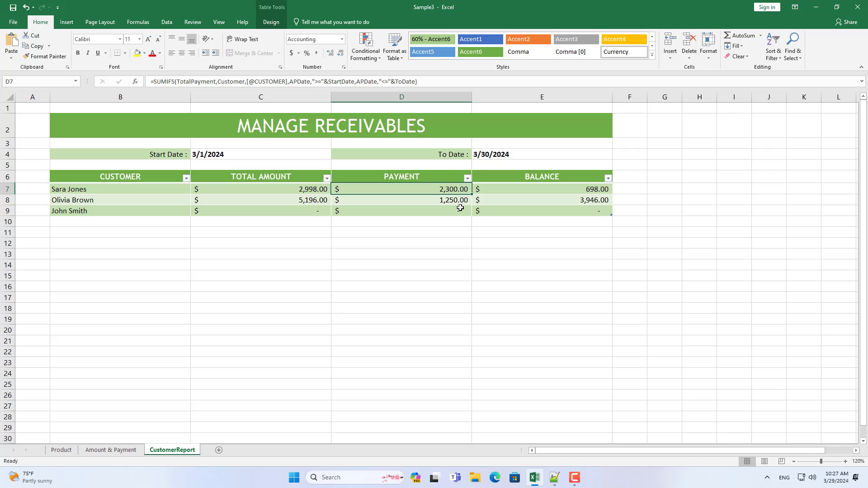
{"action": "left_click", "coordinate": [558, 189]}
{"action": "double_click", "coordinate": [492, 154]}
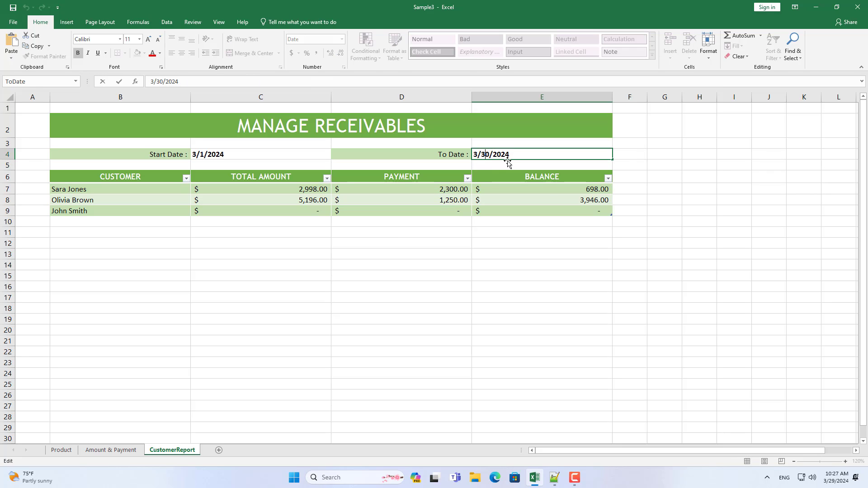
{"action": "left_click_drag", "start_coordinate": [490, 154], "coordinate": [481, 154]}
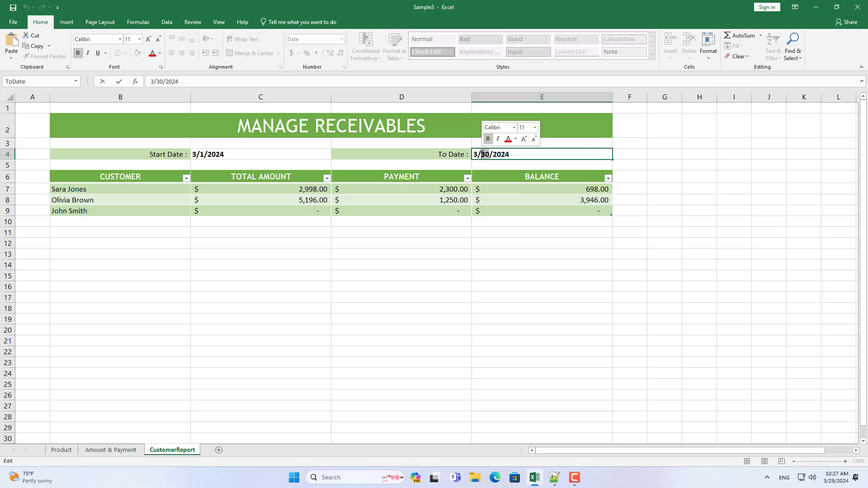